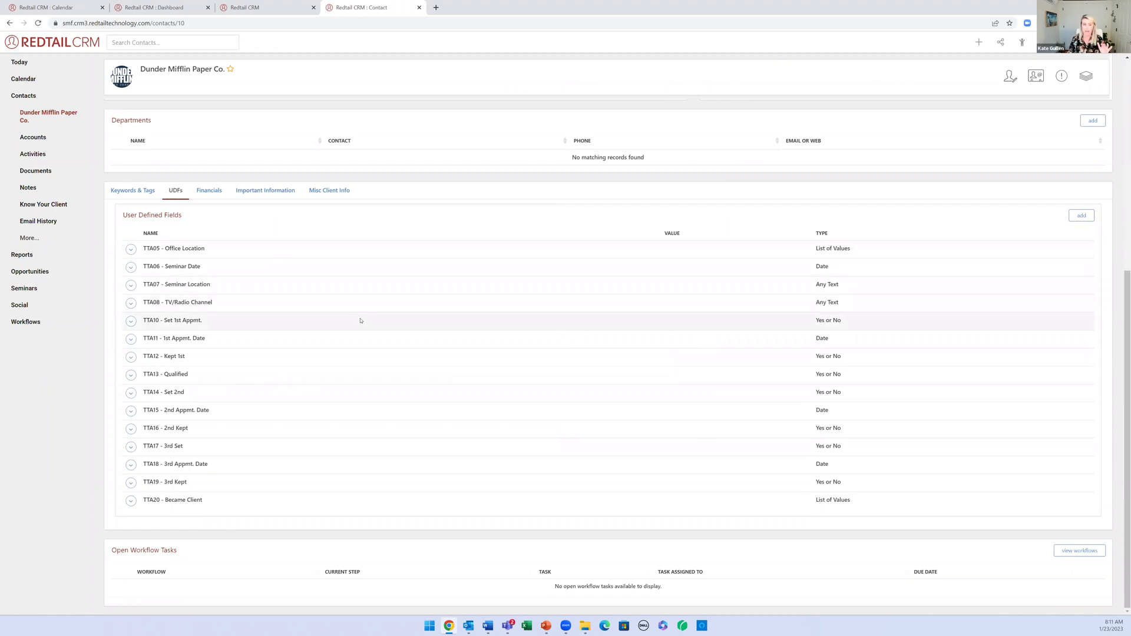
Step: Duplicate the Dunder Mifflin Paper Co. contact page in a second browser tab
{"action": "scroll", "coordinate": [359, 323], "scroll_direction": "up", "scroll_amount": 2}
{"action": "scroll", "coordinate": [856, 129], "scroll_direction": "up", "scroll_amount": 4}
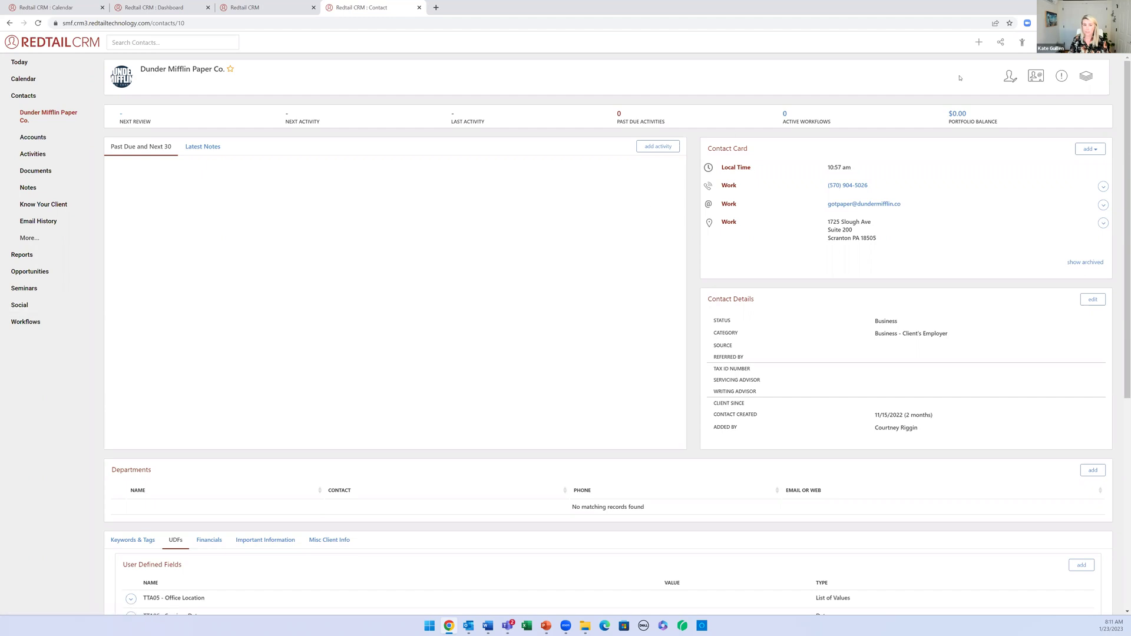
{"action": "right_click", "coordinate": [384, 8]}
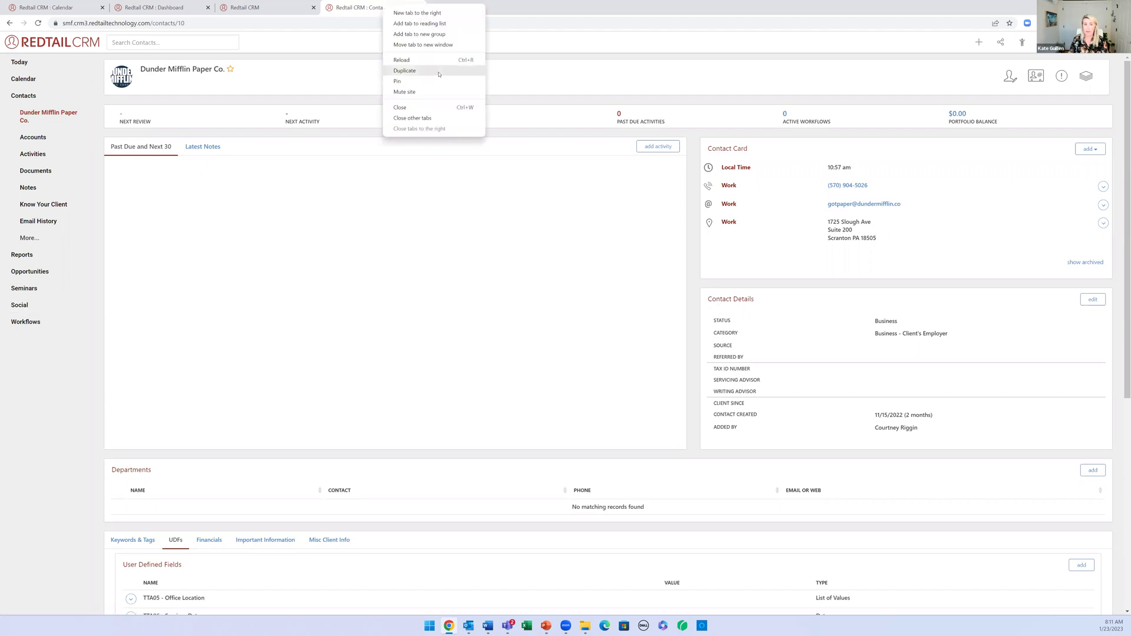
{"action": "left_click", "coordinate": [438, 72]}
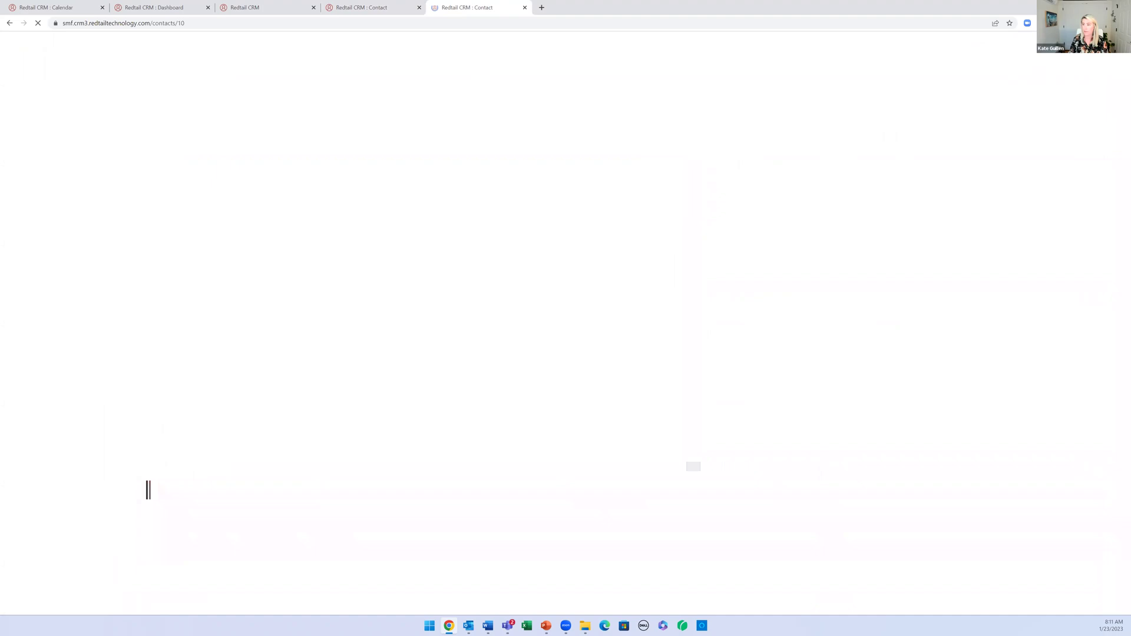
Step: Open the contacts' User Defined Fields list within the account's database list management
{"action": "mouse_move", "coordinate": [1105, 42]}
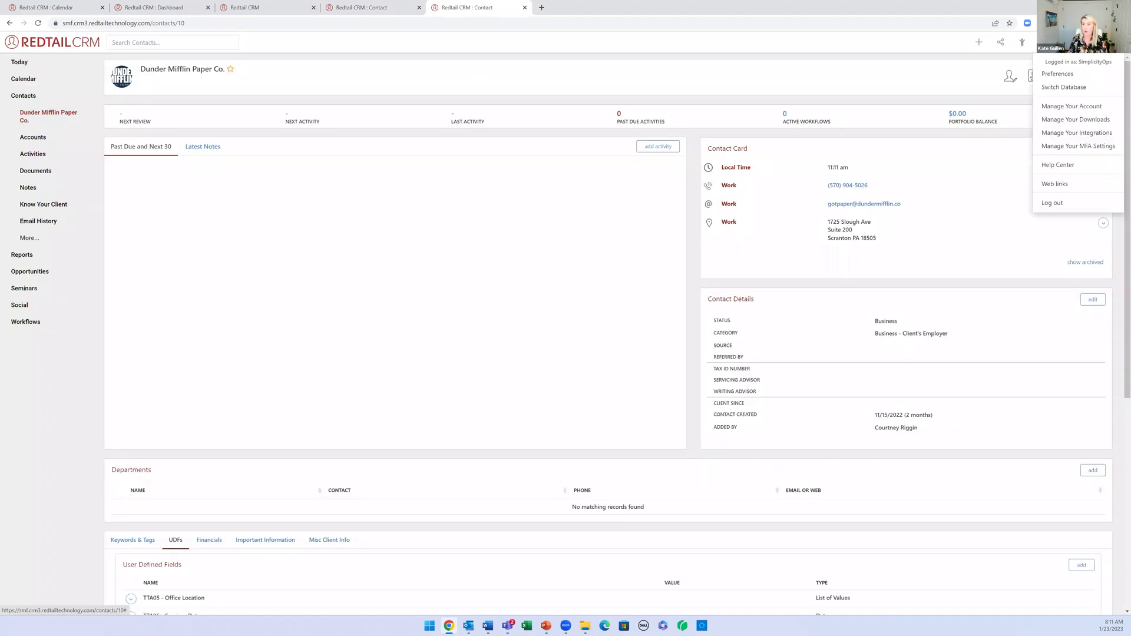
{"action": "left_click", "coordinate": [1084, 107]}
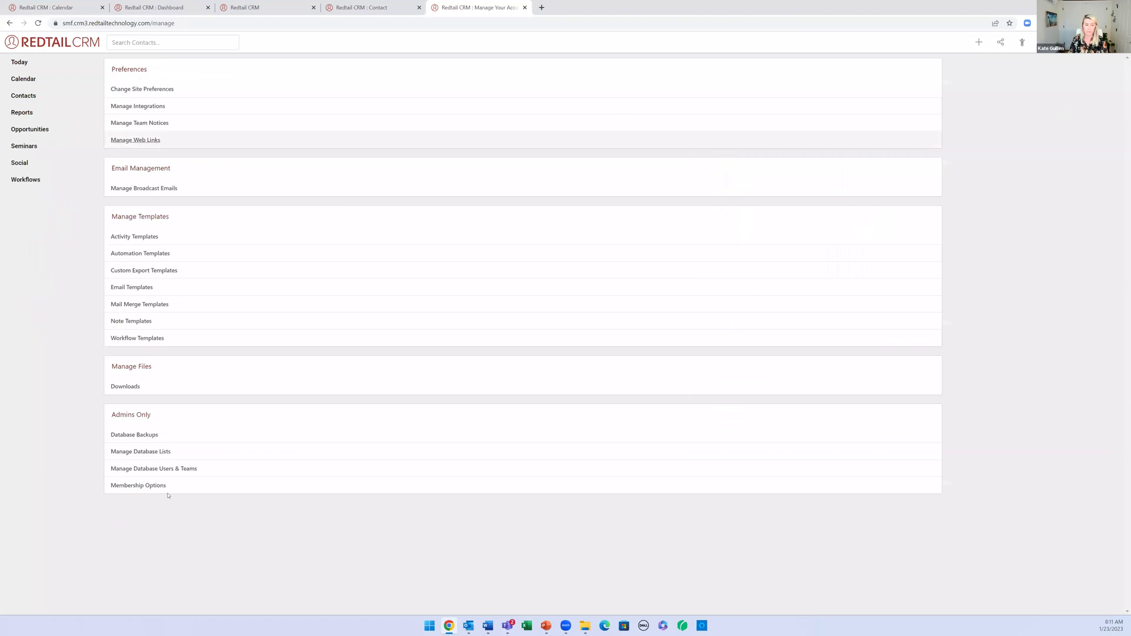
{"action": "left_click", "coordinate": [151, 453]}
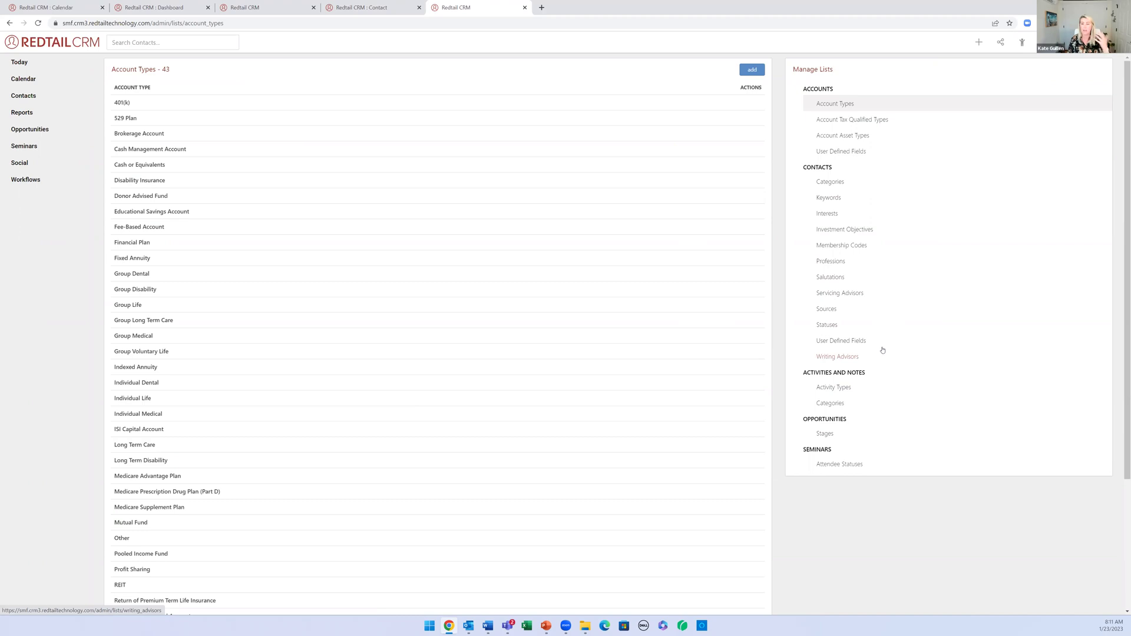
{"action": "left_click", "coordinate": [843, 345]}
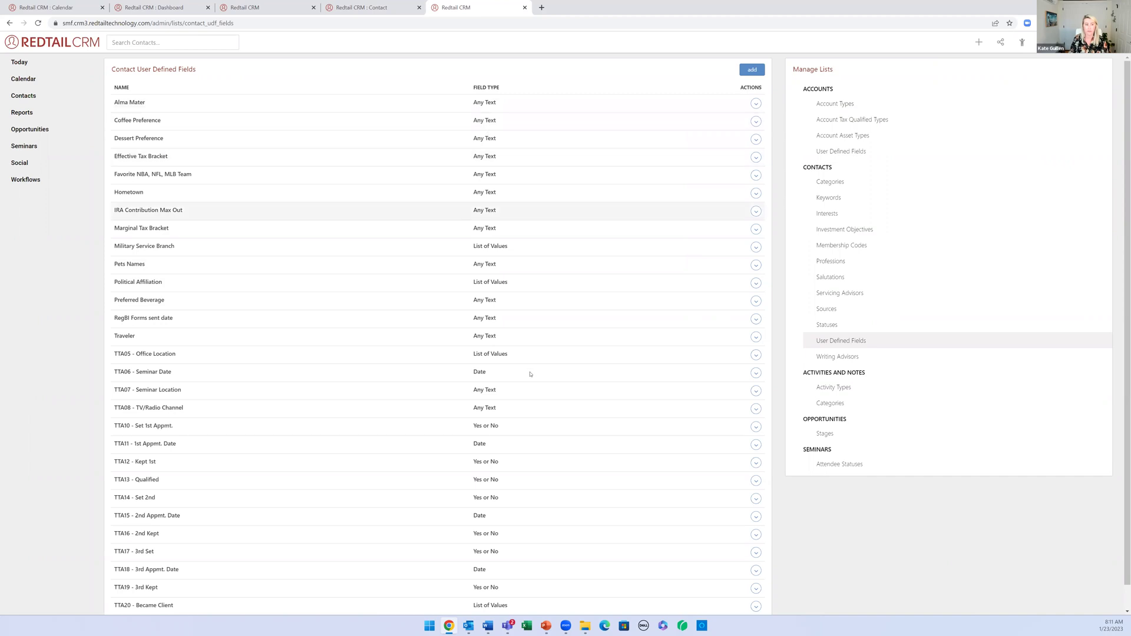
{"action": "scroll", "coordinate": [188, 342], "scroll_direction": "down", "scroll_amount": 1}
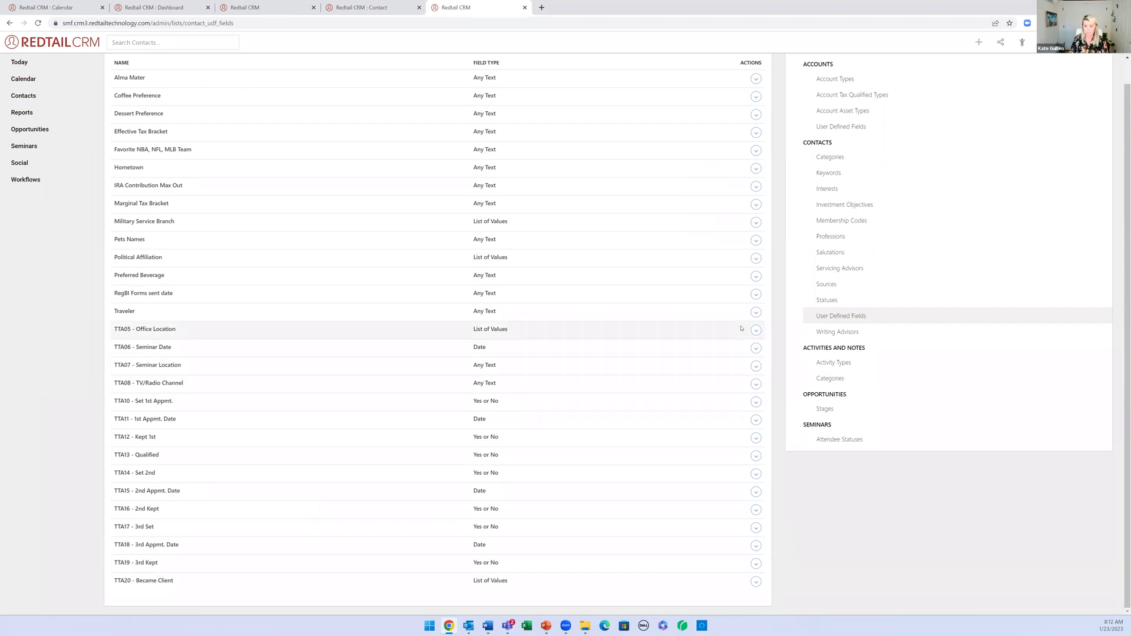
{"action": "left_click", "coordinate": [756, 315]}
{"action": "left_click", "coordinate": [731, 330]}
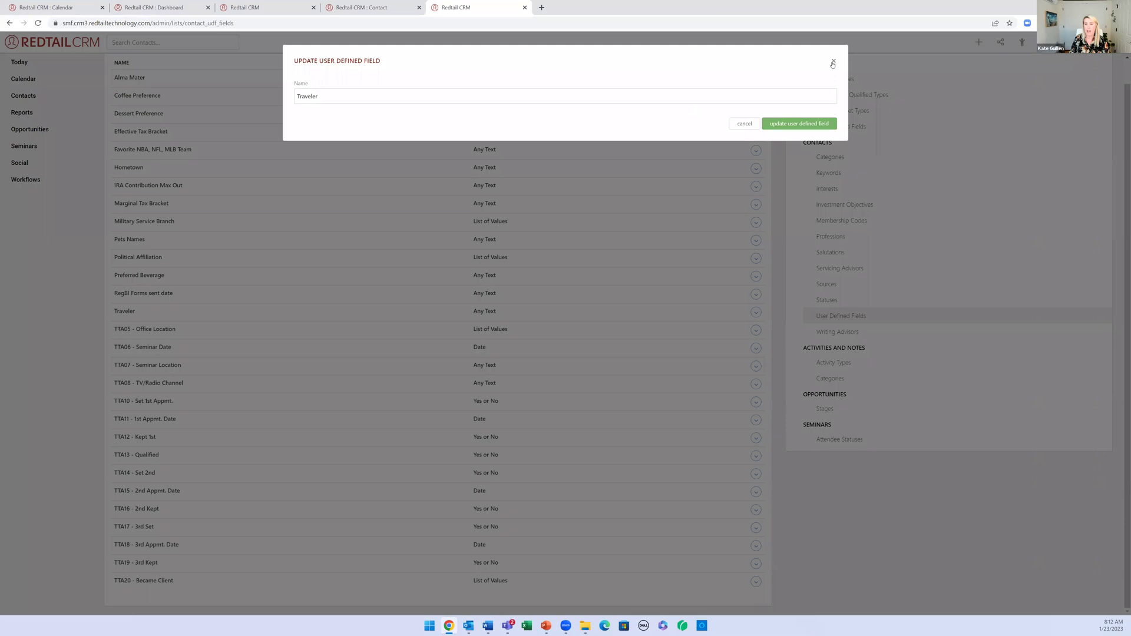
{"action": "left_click", "coordinate": [215, 329]}
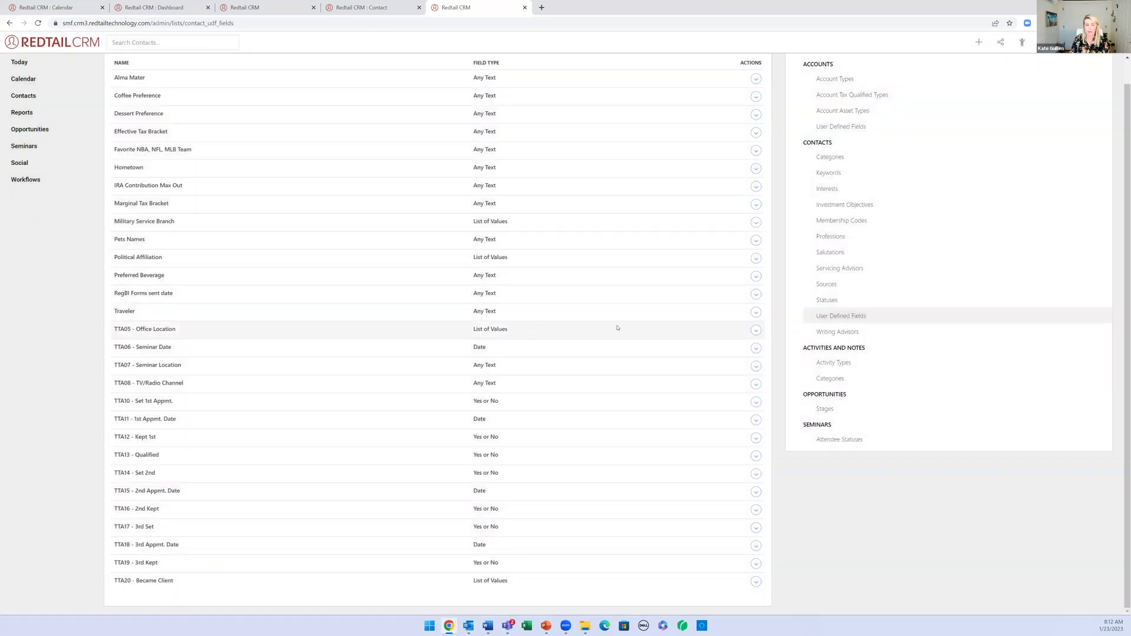
Step: Review the list values of the TTA05 - Office Location field in its update form, and close the form without saving
{"action": "left_click", "coordinate": [755, 330]}
{"action": "left_click", "coordinate": [732, 347]}
{"action": "left_click", "coordinate": [755, 330]}
{"action": "left_click", "coordinate": [720, 347]}
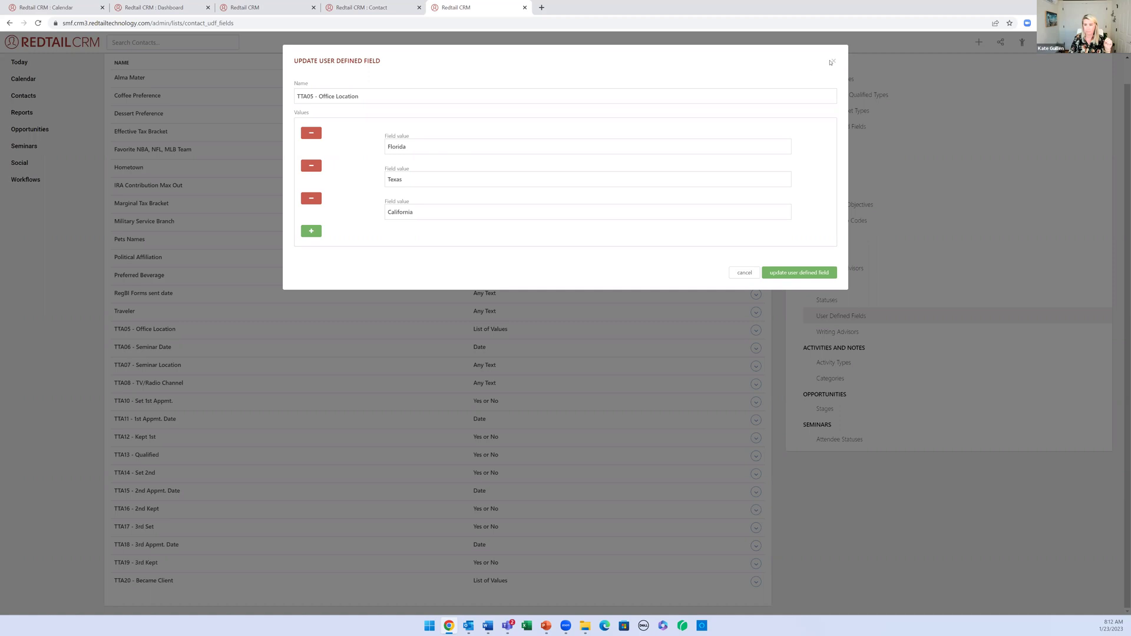
{"action": "scroll", "coordinate": [814, 587], "scroll_direction": "down", "scroll_amount": 1}
{"action": "left_click", "coordinate": [816, 586]}
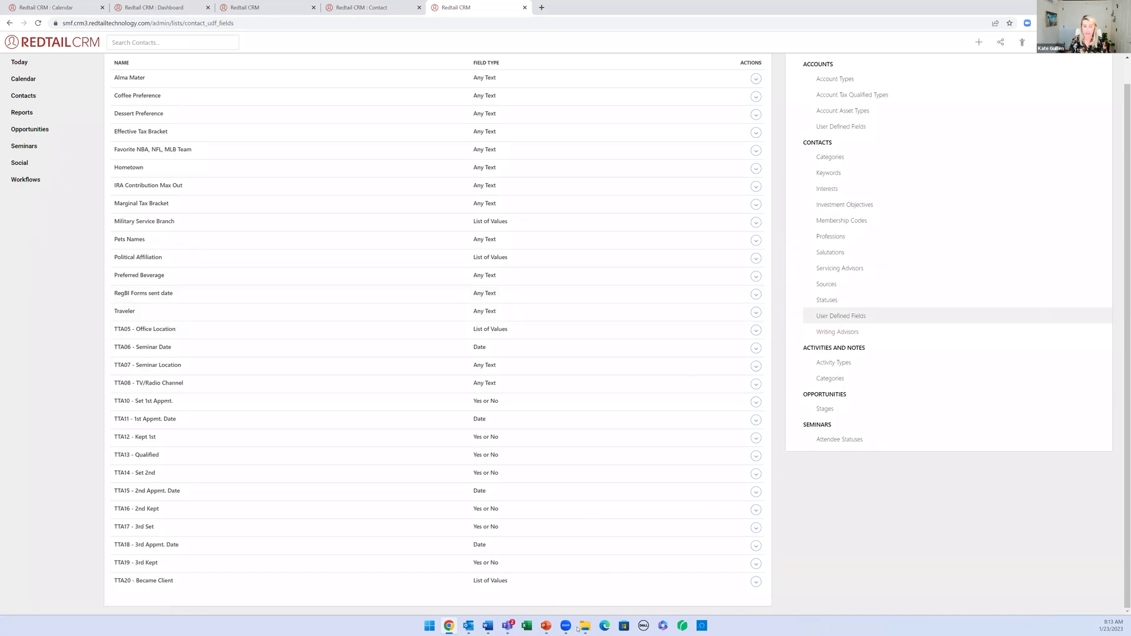
Step: Switch to the PowerPoint presentation and view the slides on customizing field options and adding account UDFs to the database lists
{"action": "left_click", "coordinate": [546, 628]}
{"action": "scroll", "coordinate": [110, 437], "scroll_direction": "down", "scroll_amount": 2}
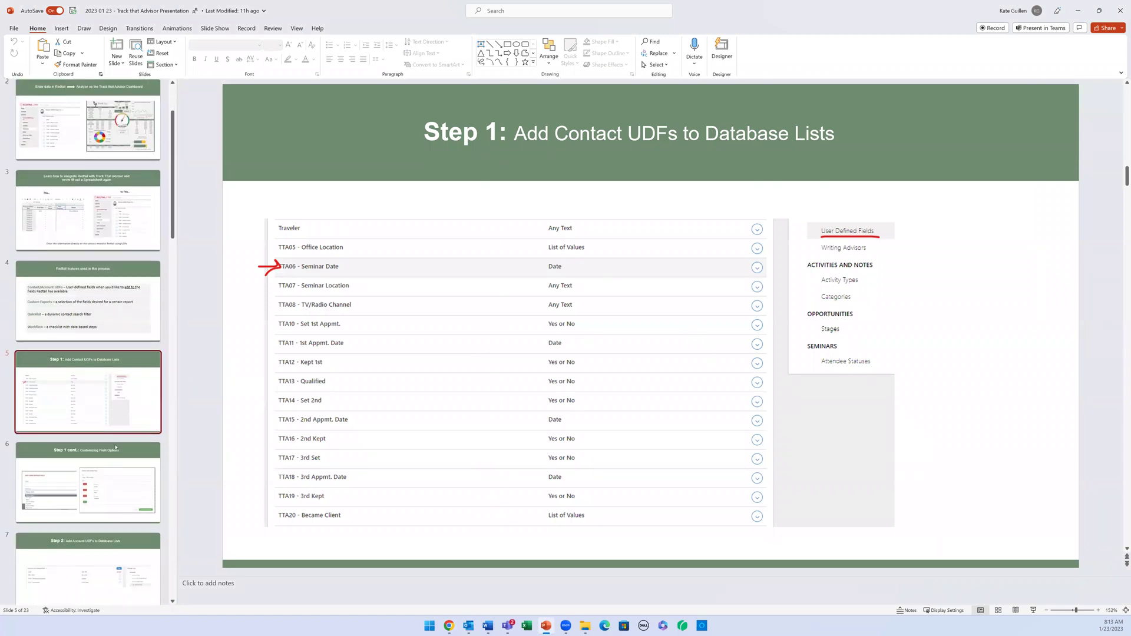
{"action": "scroll", "coordinate": [119, 390], "scroll_direction": "down", "scroll_amount": 1}
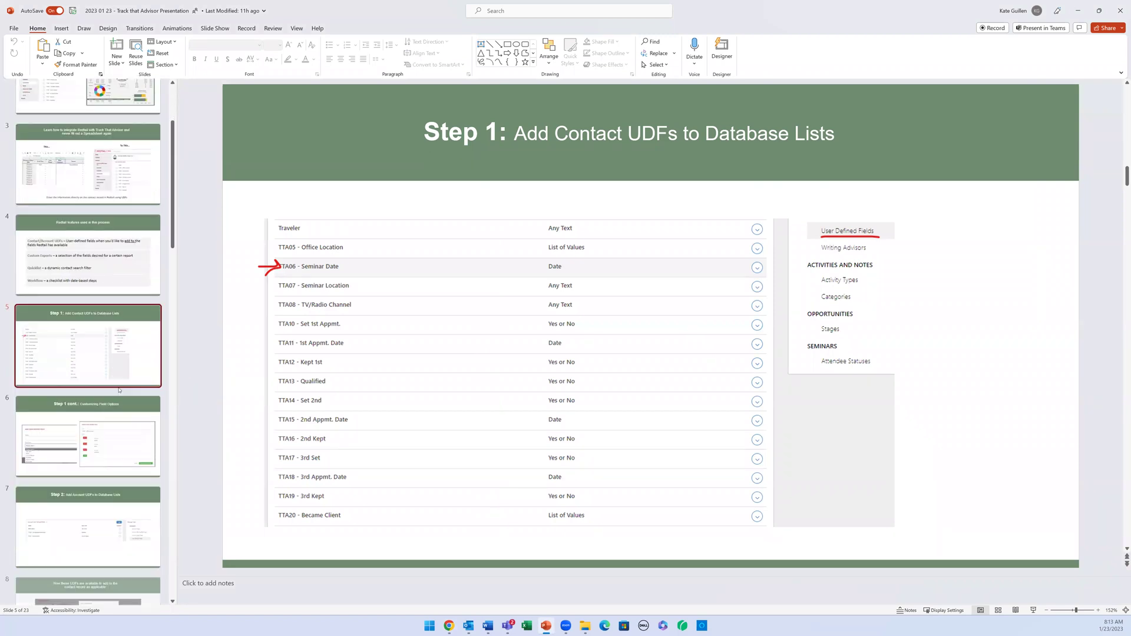
{"action": "scroll", "coordinate": [119, 390], "scroll_direction": "down", "scroll_amount": 1}
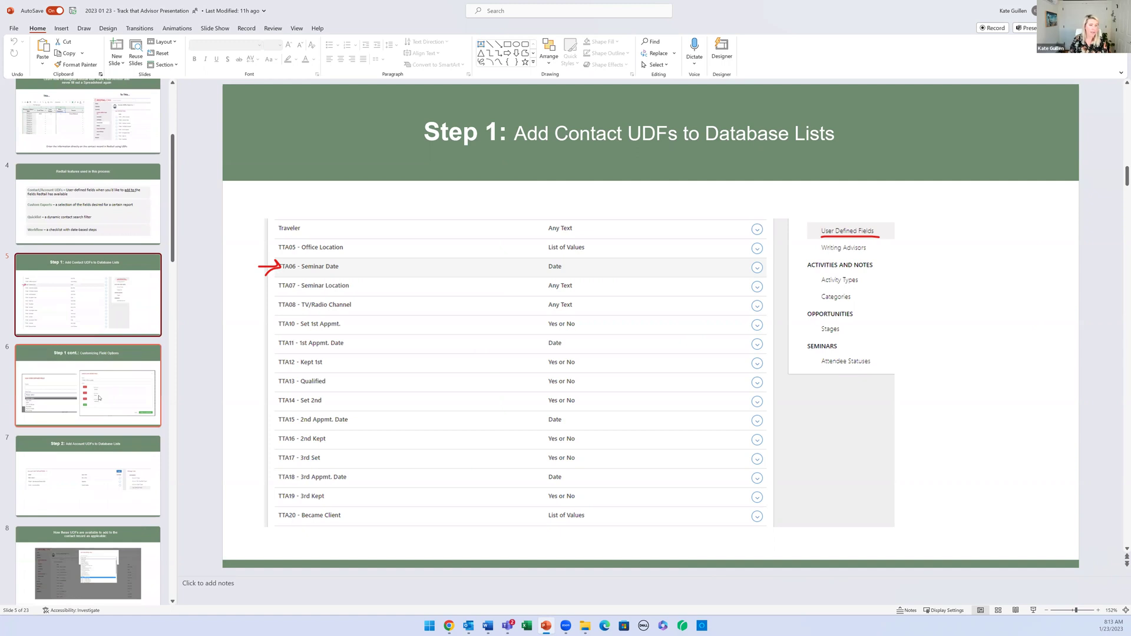
{"action": "left_click", "coordinate": [99, 396]}
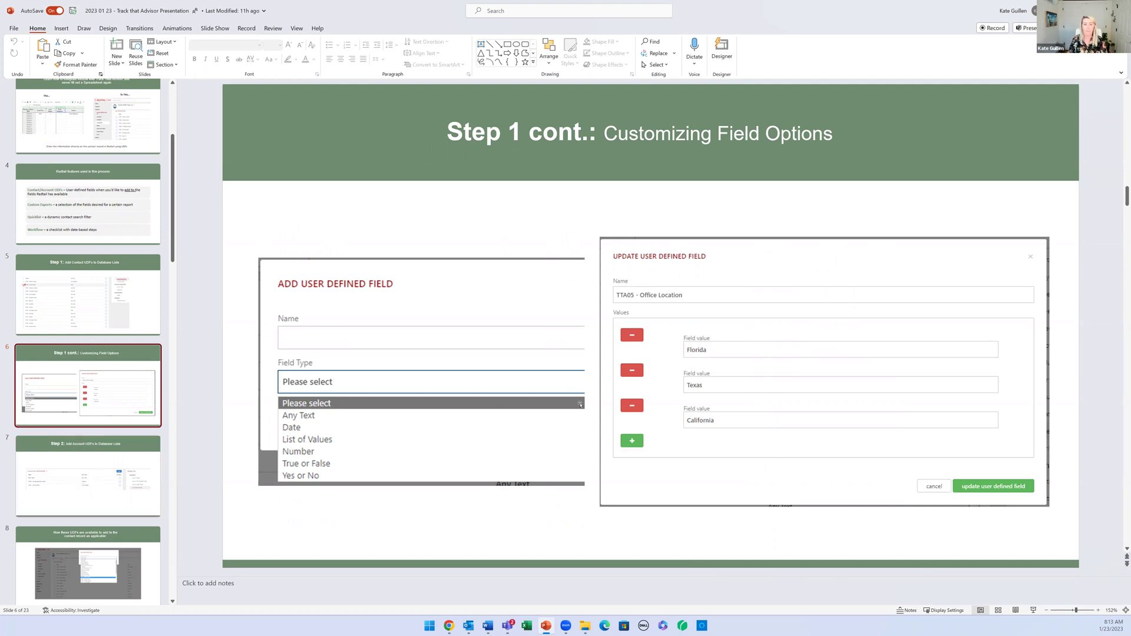
{"action": "scroll", "coordinate": [595, 405], "scroll_direction": "down", "scroll_amount": 1}
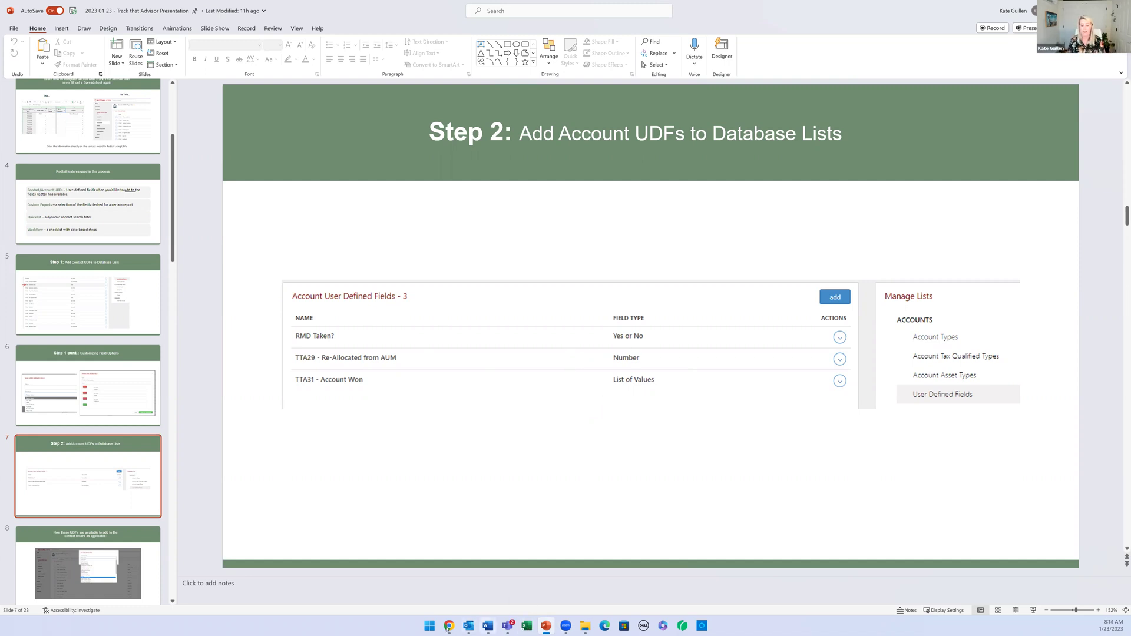
Step: Switch back to Redtail CRM in the browser and open the accounts' User Defined Fields list
{"action": "left_click", "coordinate": [449, 624]}
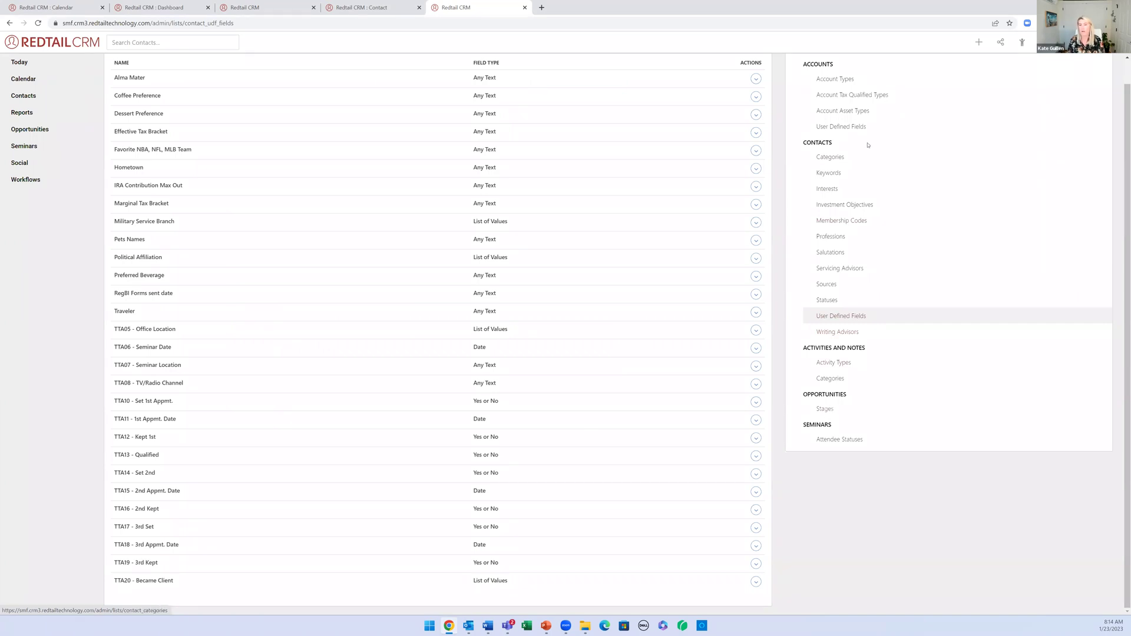
{"action": "left_click", "coordinate": [848, 128]}
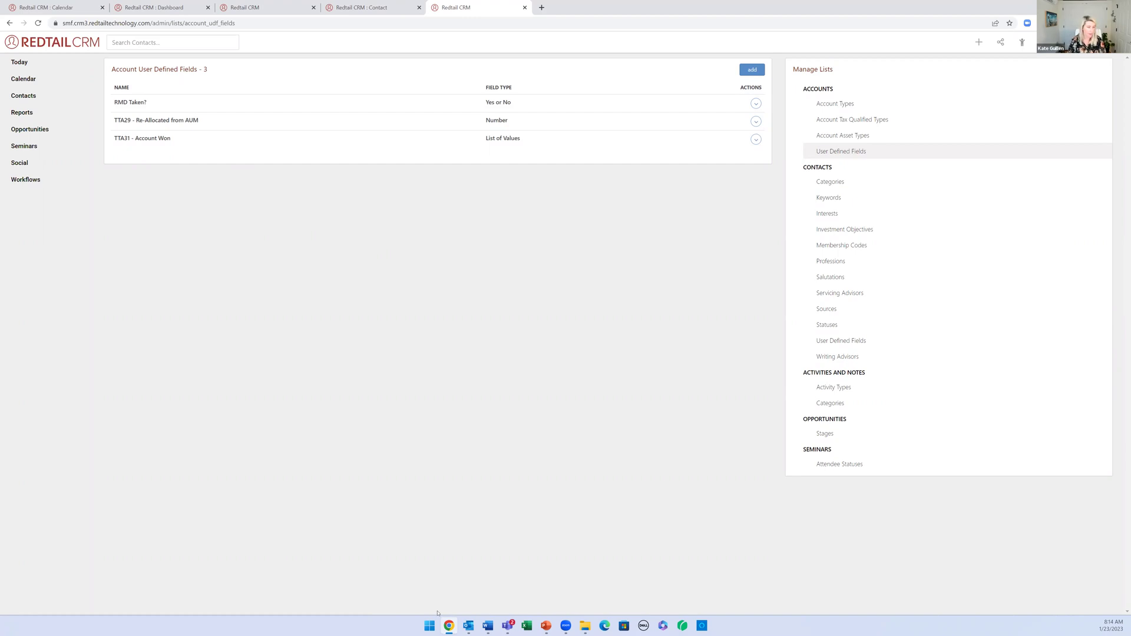
Step: Switch to PowerPoint, present the slide about adding UDFs to the contact record in full screen, and end the show
{"action": "left_click", "coordinate": [546, 626]}
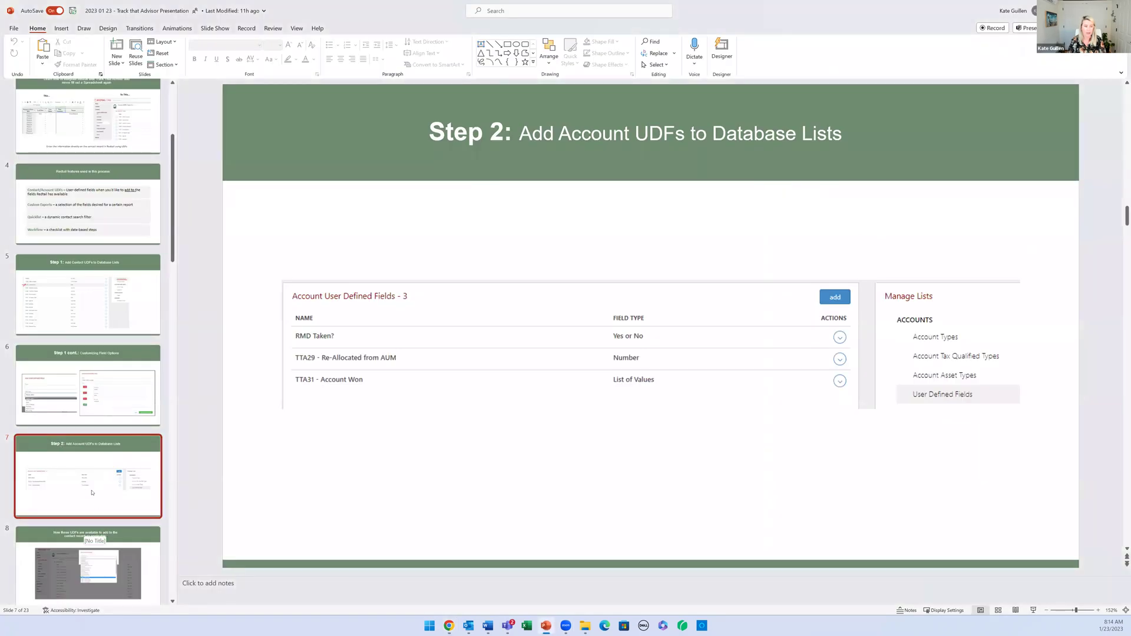
{"action": "left_click", "coordinate": [108, 538]}
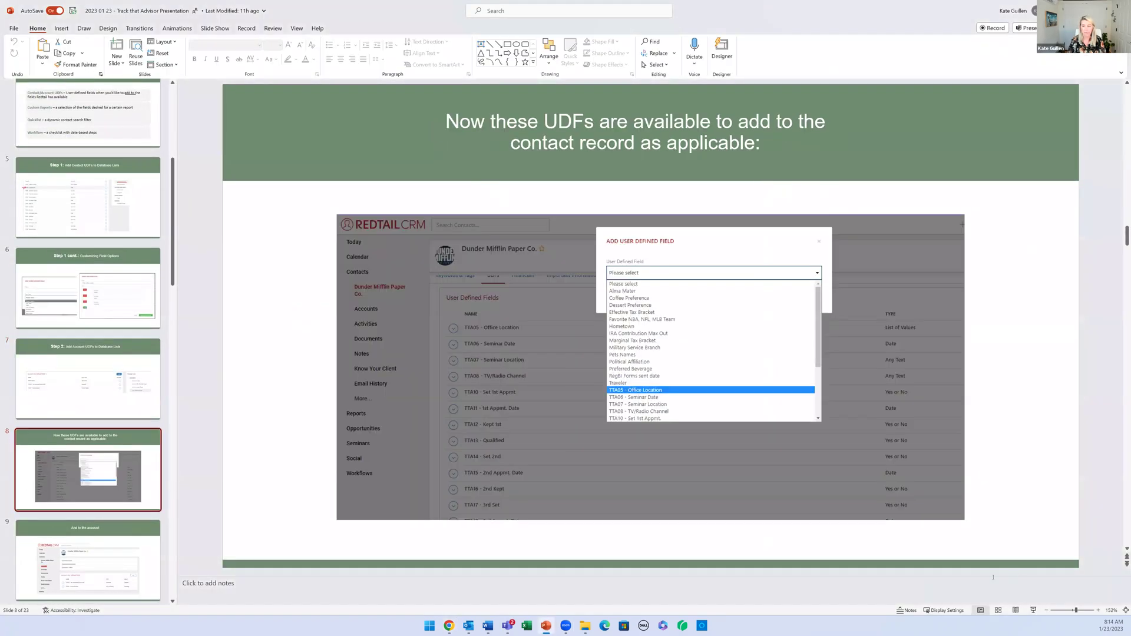
{"action": "left_click", "coordinate": [1033, 610]}
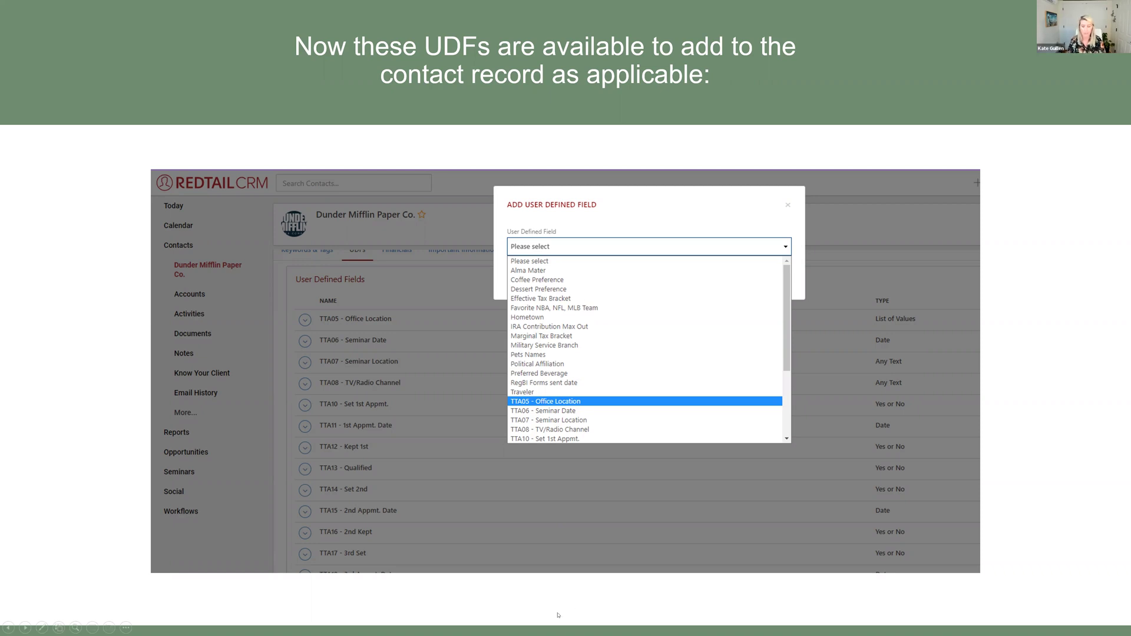
{"action": "key", "text": "Escape"}
Step: Return to the Dunder Mifflin Paper Co. contact record in the browser and review its user defined fields
{"action": "left_click", "coordinate": [449, 625]}
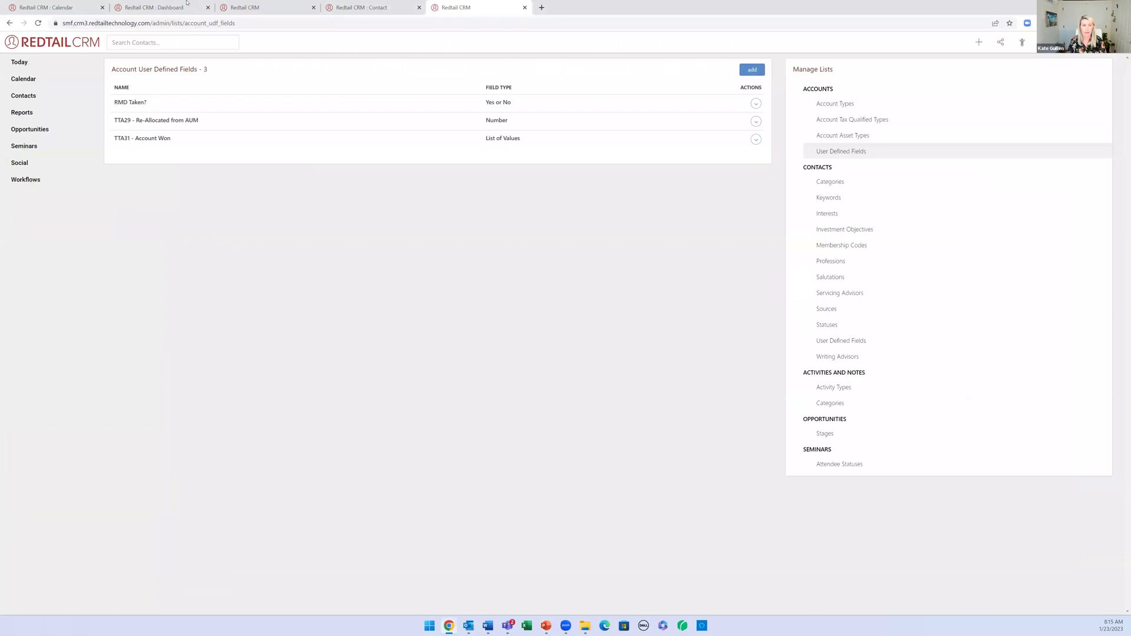
{"action": "left_click", "coordinate": [379, 7]}
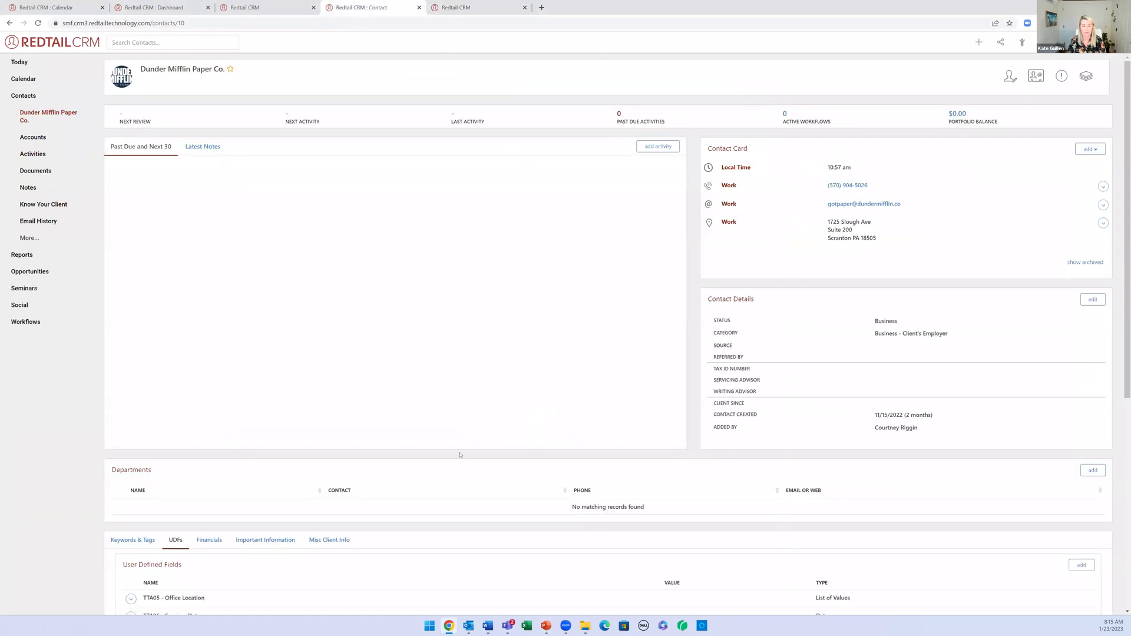
{"action": "scroll", "coordinate": [566, 528], "scroll_direction": "down", "scroll_amount": 6}
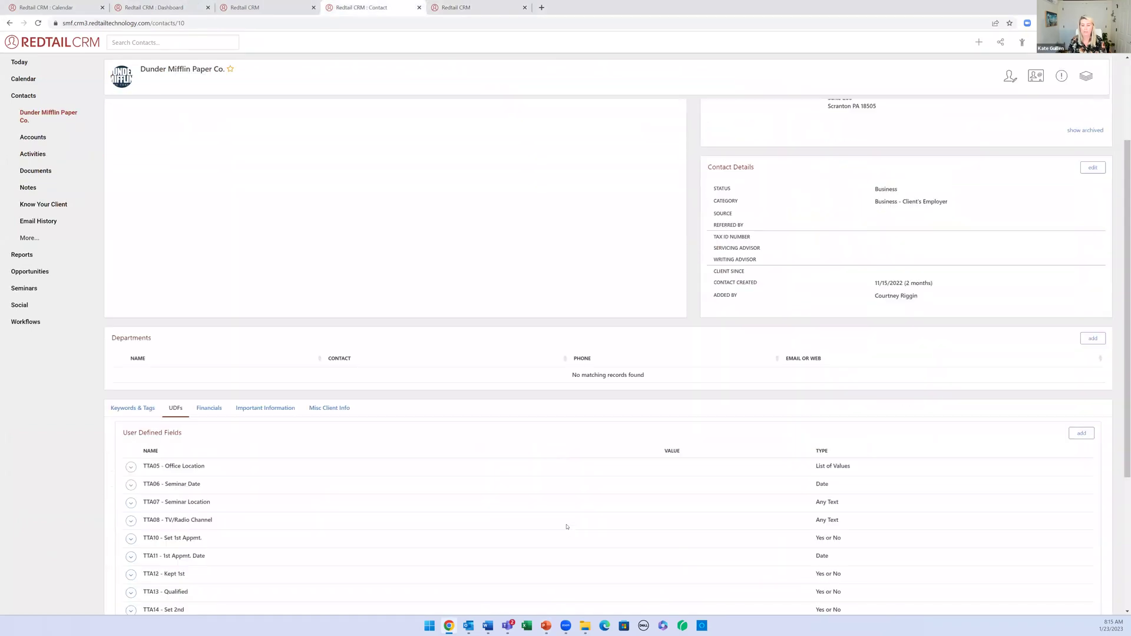
{"action": "scroll", "coordinate": [567, 526], "scroll_direction": "down", "scroll_amount": 1}
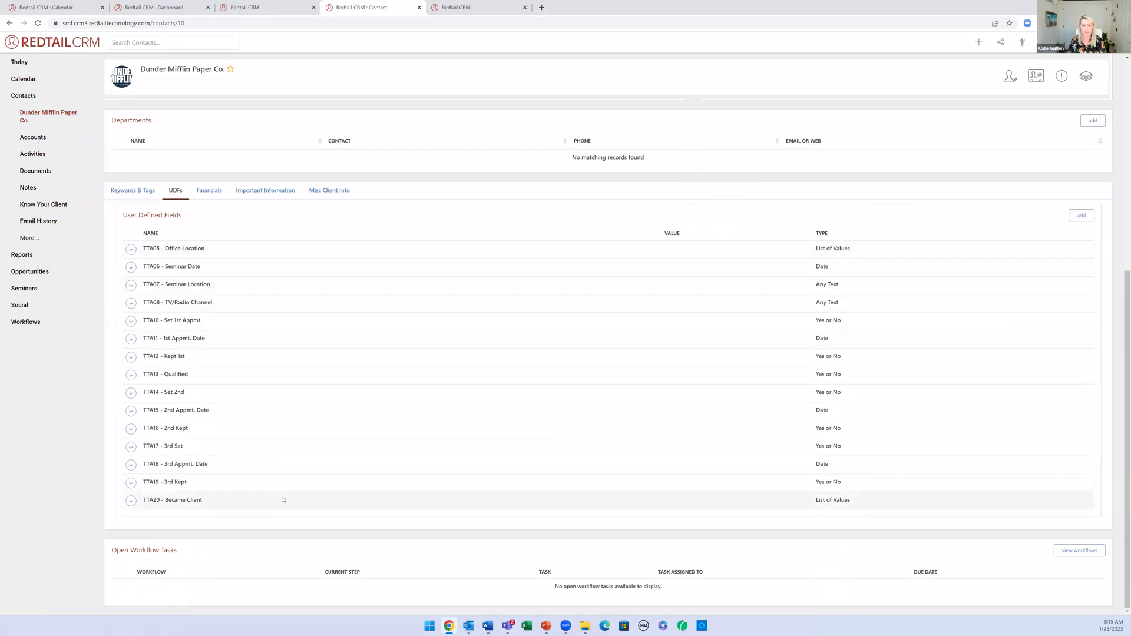
Step: Check which user defined fields can be added to the contact, and close the form without adding one
{"action": "left_click", "coordinate": [1080, 216]}
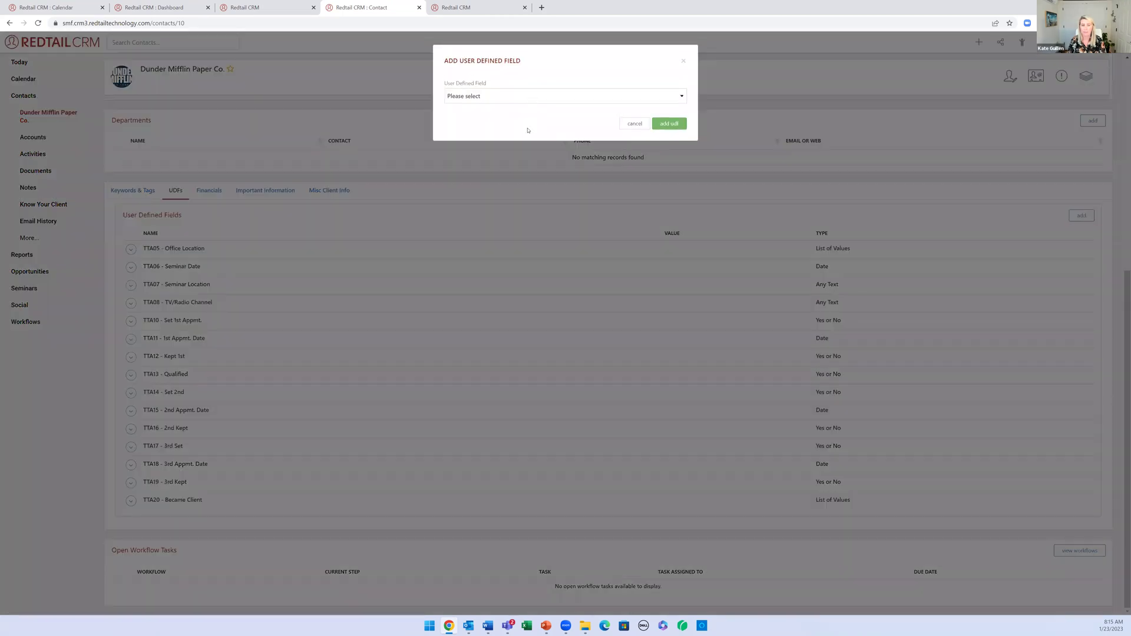
{"action": "left_click", "coordinate": [565, 96]}
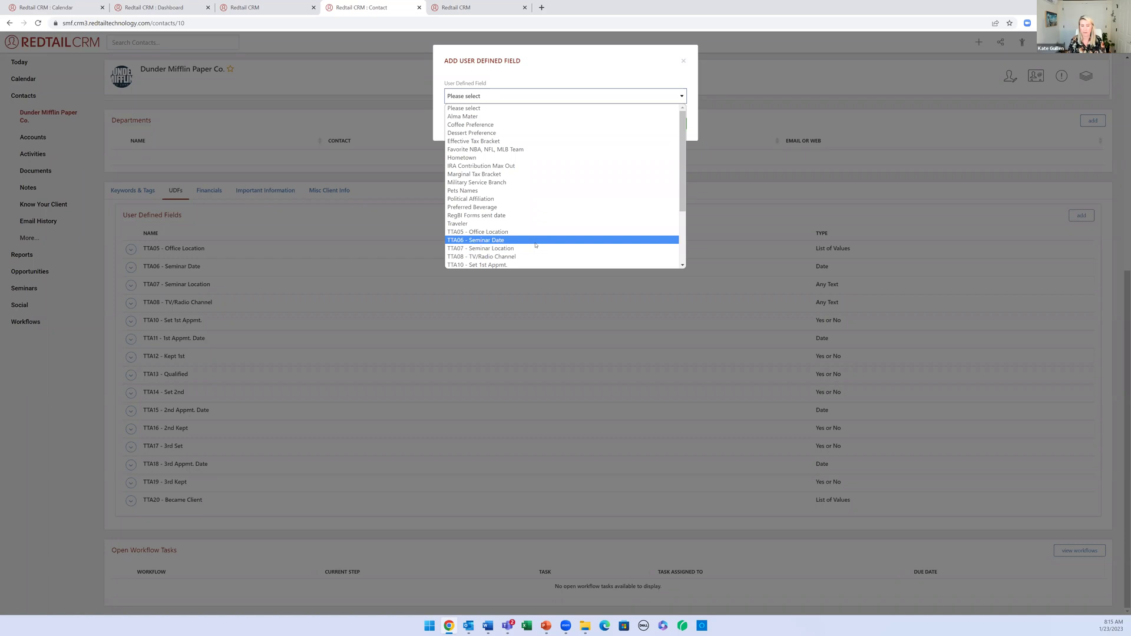
{"action": "left_click", "coordinate": [753, 180]}
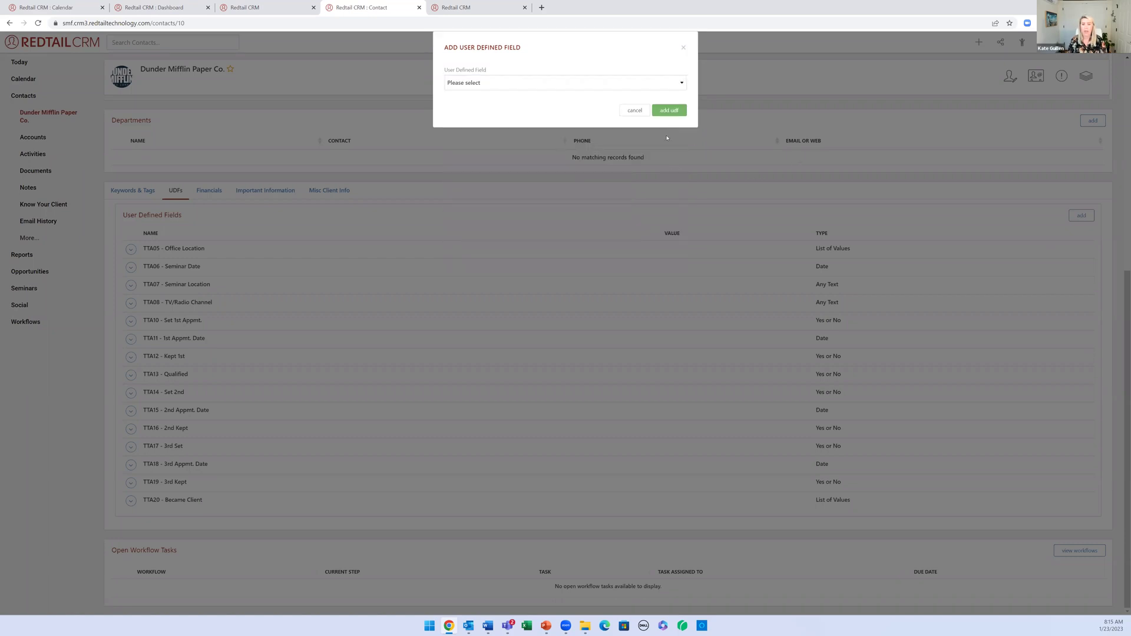
{"action": "scroll", "coordinate": [437, 297], "scroll_direction": "up", "scroll_amount": 1}
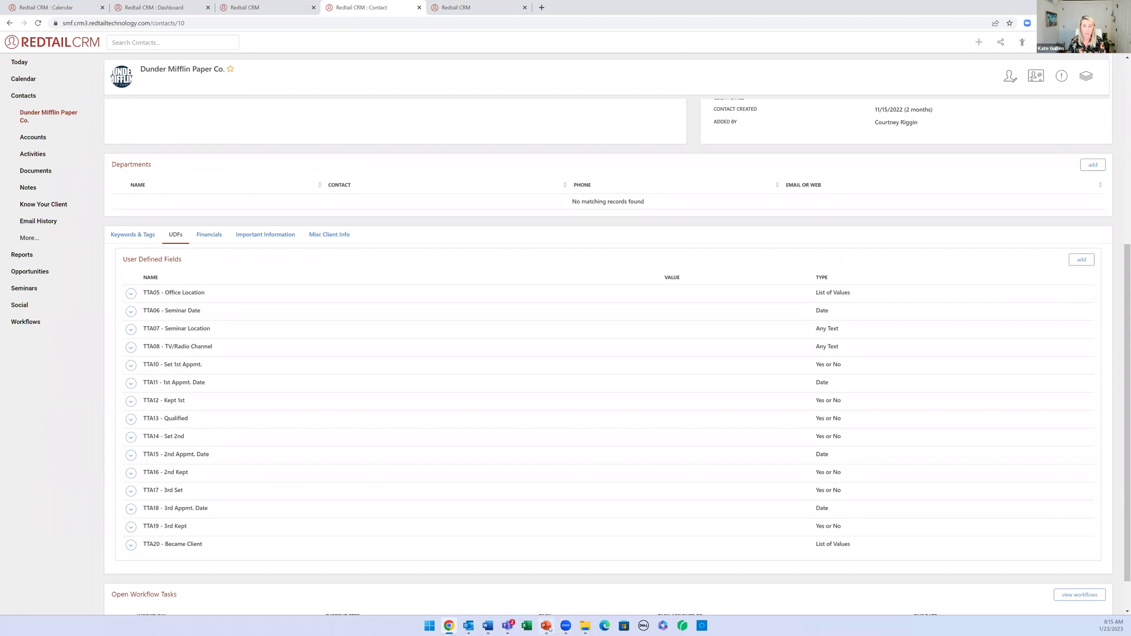
Step: Revisit the current slide in PowerPoint, and return to the browser tab with the Account User Defined Fields list
{"action": "mouse_move", "coordinate": [551, 629]}
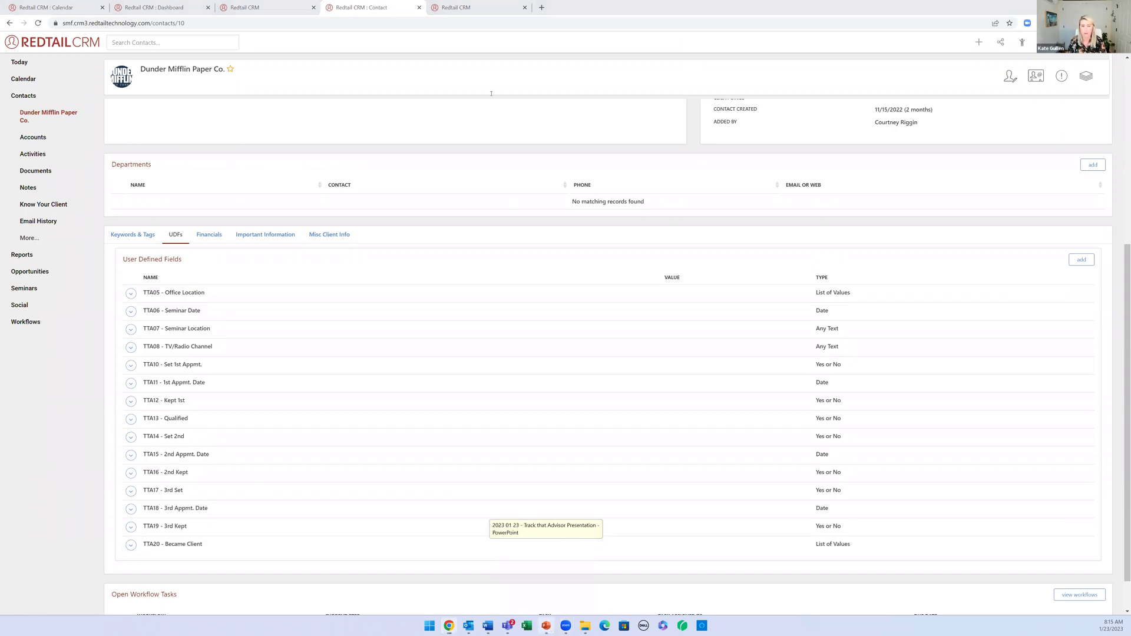
{"action": "left_click", "coordinate": [546, 626]}
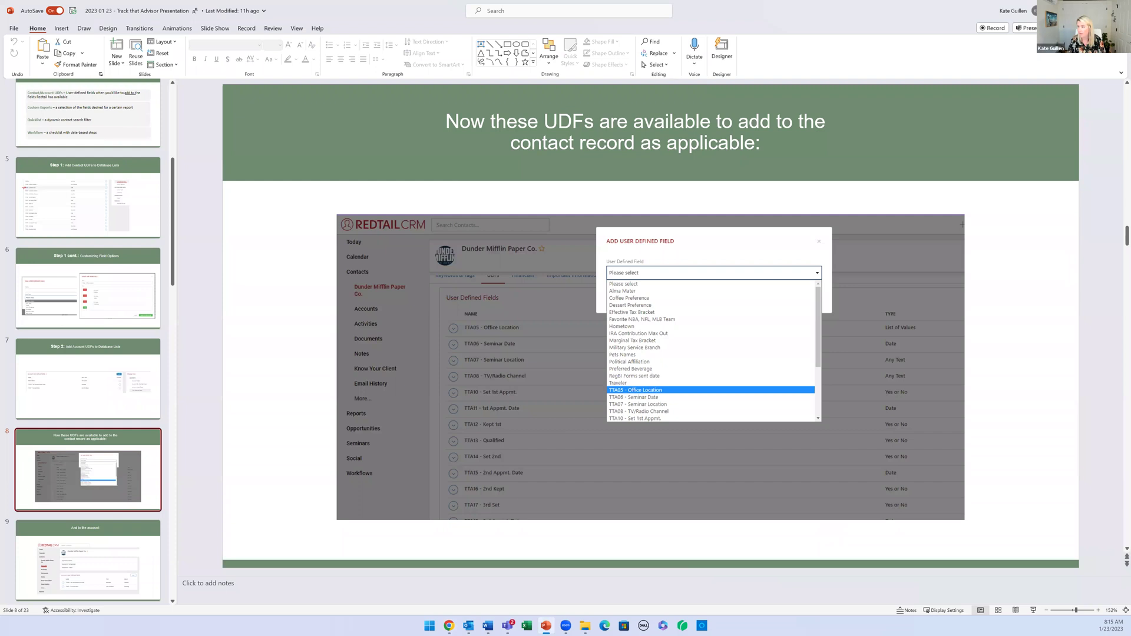
{"action": "key", "text": "shift+F5"}
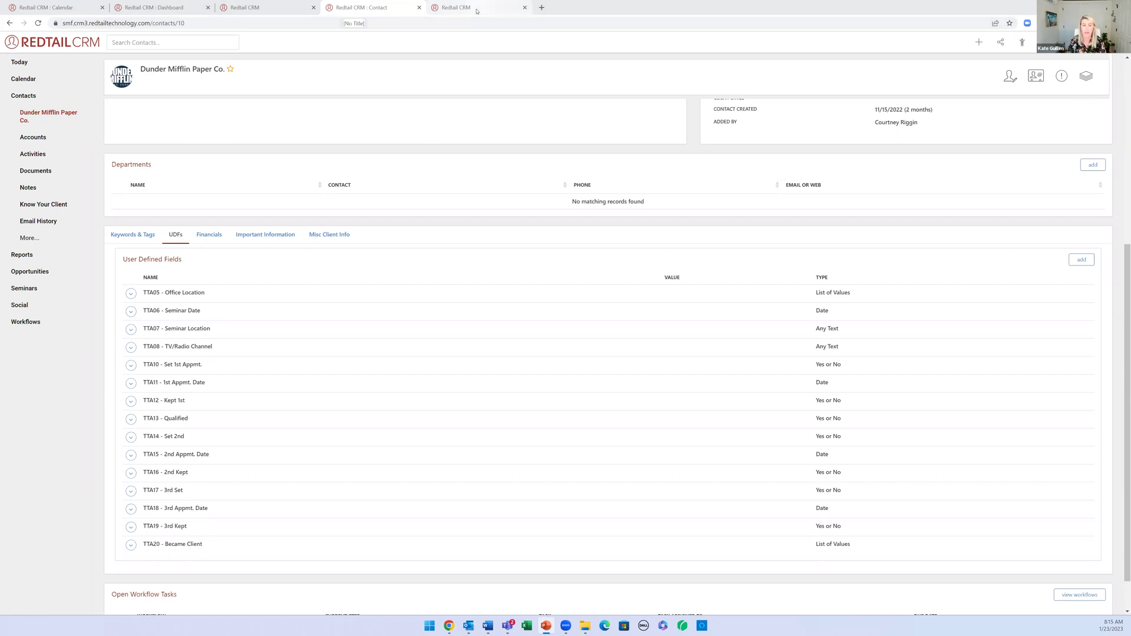
{"action": "mouse_move", "coordinate": [467, 9]}
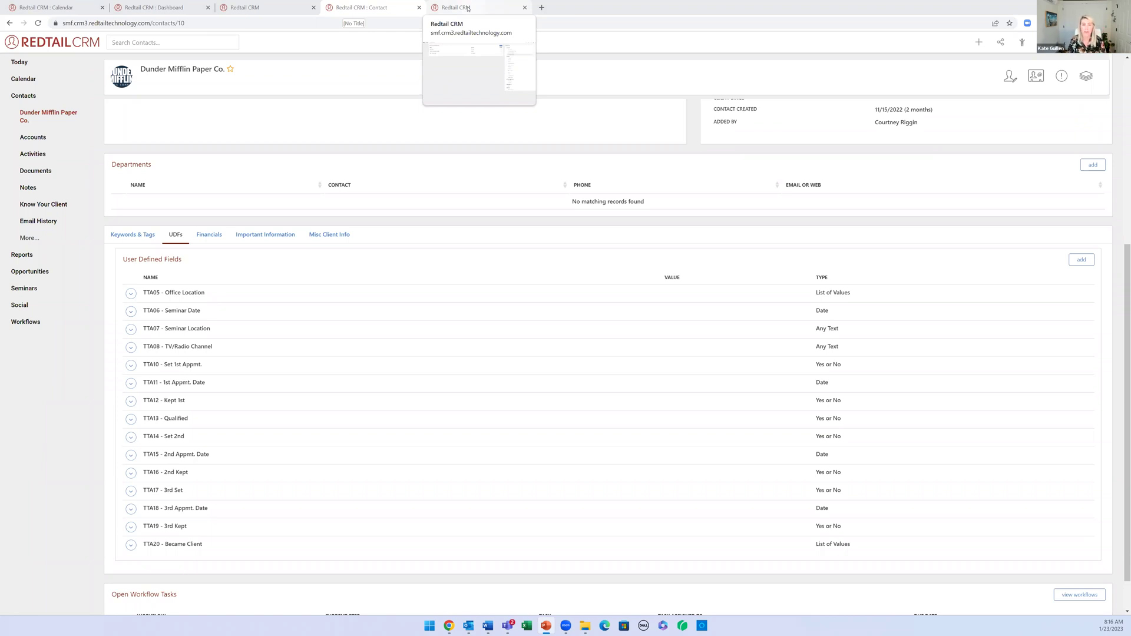
{"action": "left_click", "coordinate": [467, 8]}
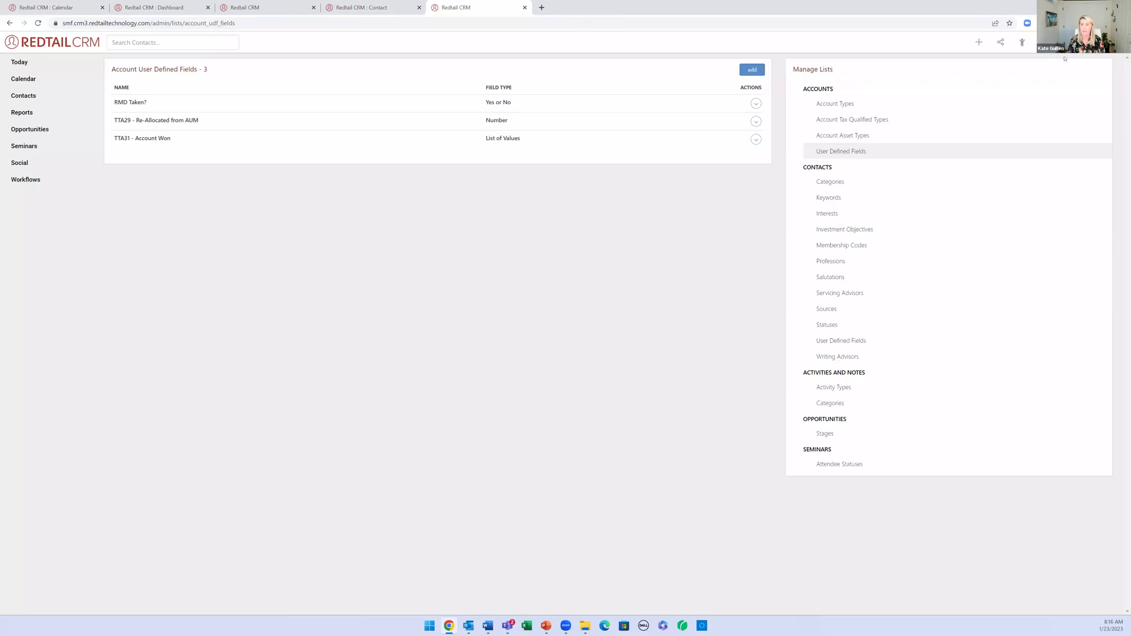
Step: Open the TTA - Production Sheet custom export template from the account management page to review its selected fields
{"action": "mouse_move", "coordinate": [1110, 43]}
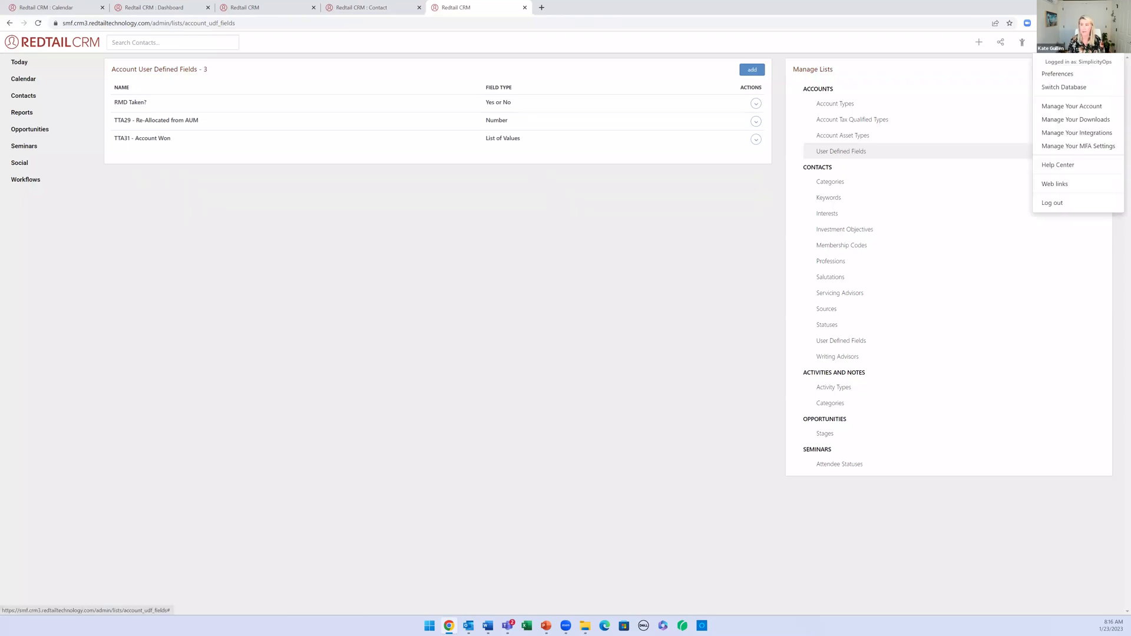
{"action": "left_click", "coordinate": [1081, 107]}
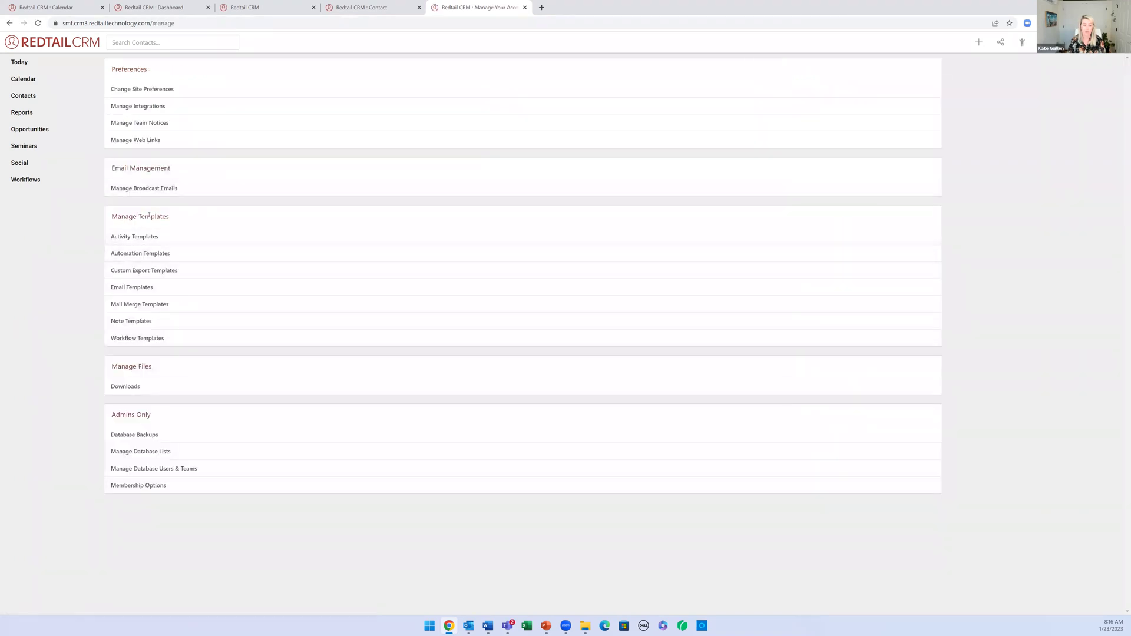
{"action": "left_click", "coordinate": [130, 272]}
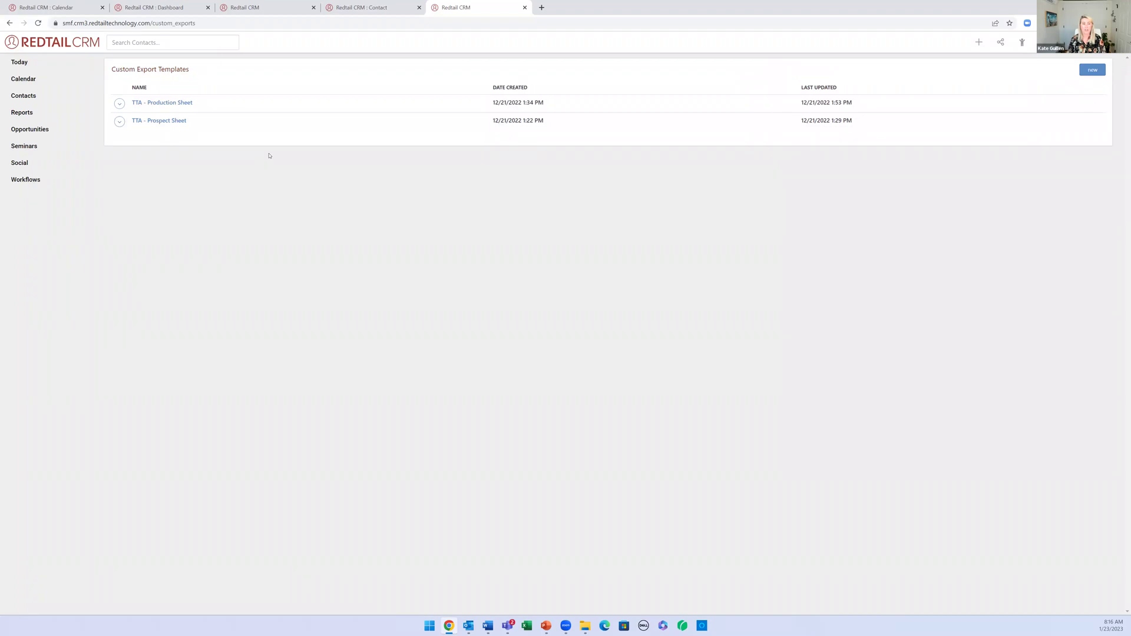
{"action": "left_click", "coordinate": [176, 104]}
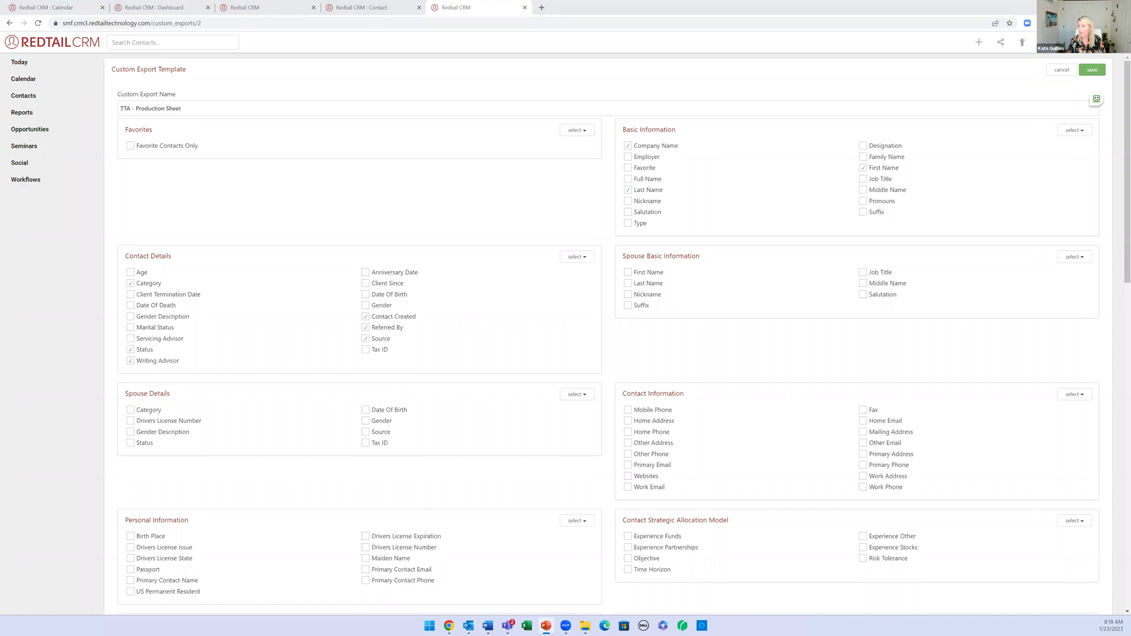
Step: Return to the contact record's browser tab and open the TTA Export quicklist from the contact lists
{"action": "left_click", "coordinate": [373, 9]}
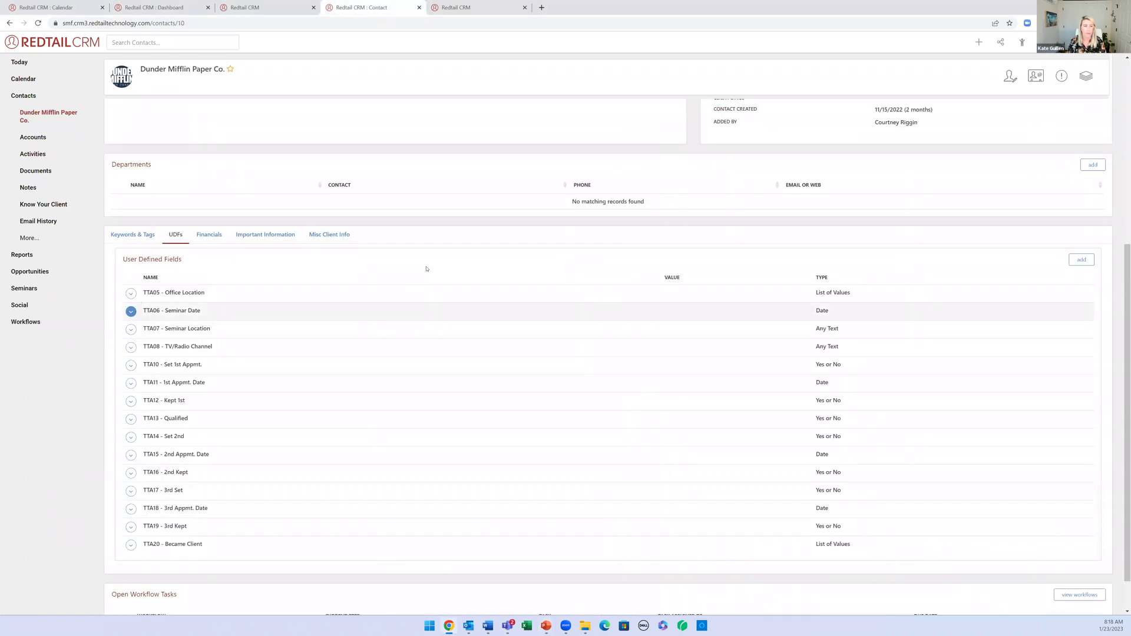
{"action": "scroll", "coordinate": [420, 266], "scroll_direction": "up", "scroll_amount": 5}
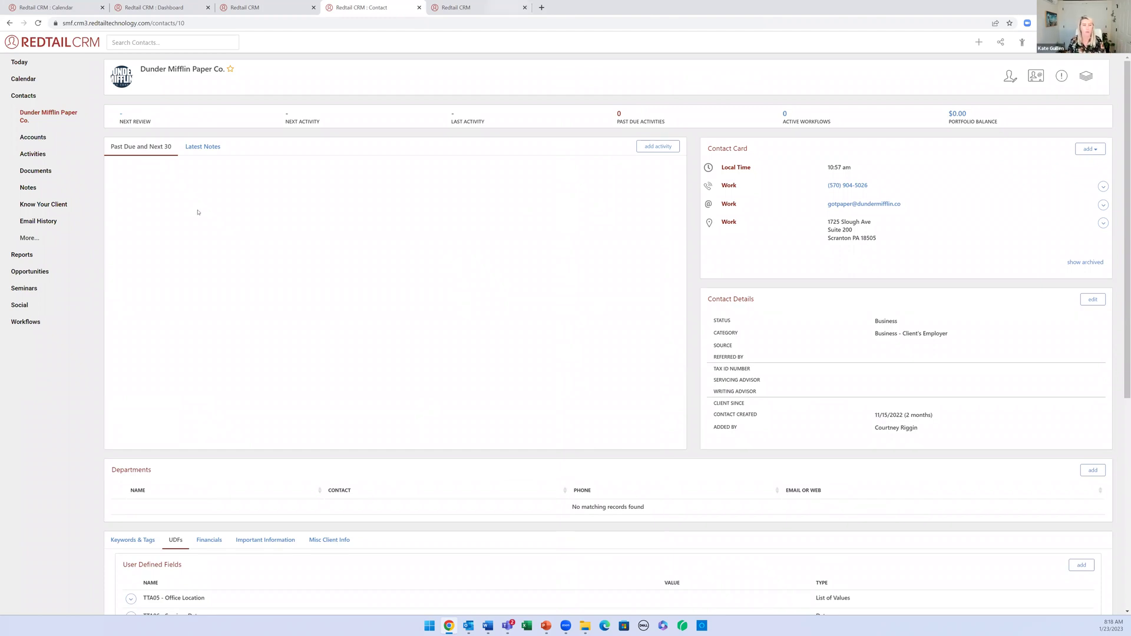
{"action": "left_click", "coordinate": [24, 98]}
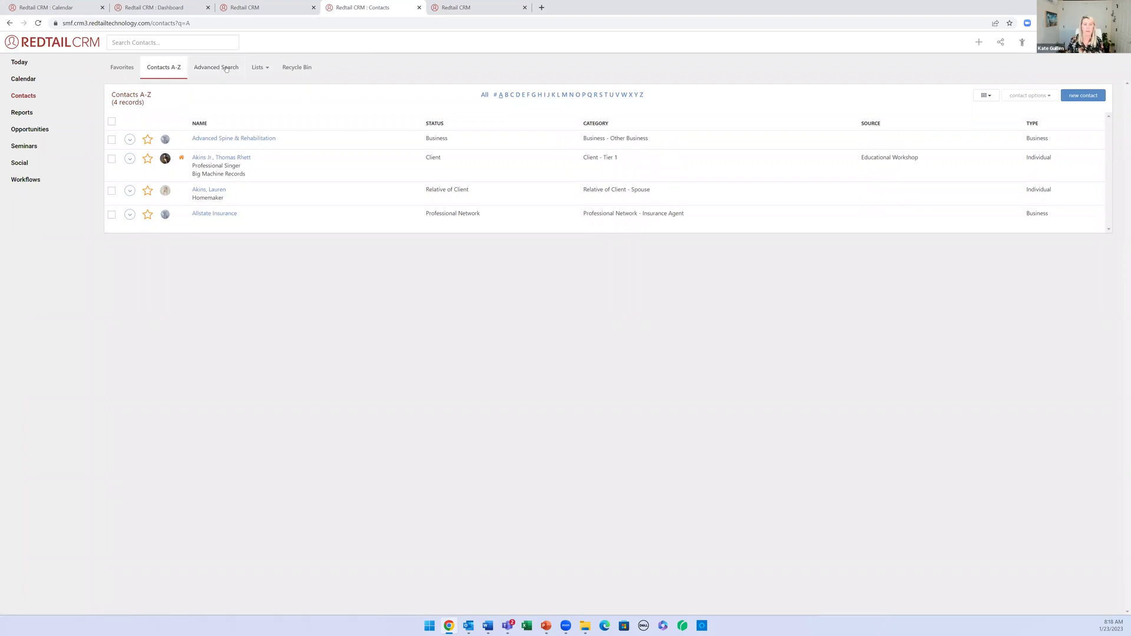
{"action": "left_click", "coordinate": [259, 69]}
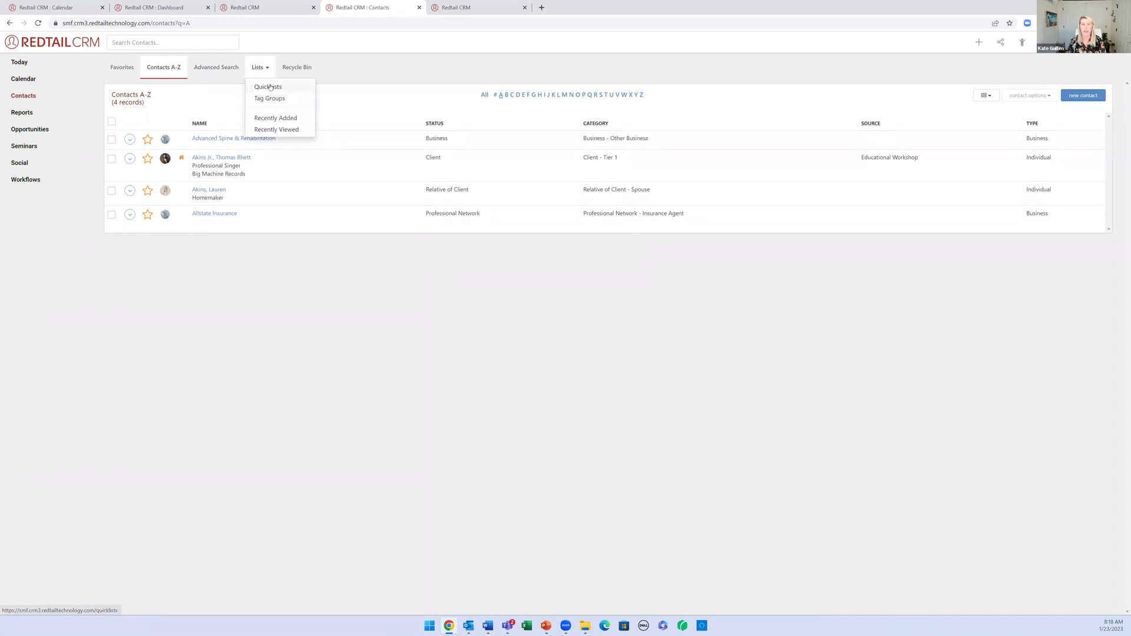
{"action": "left_click", "coordinate": [270, 87]}
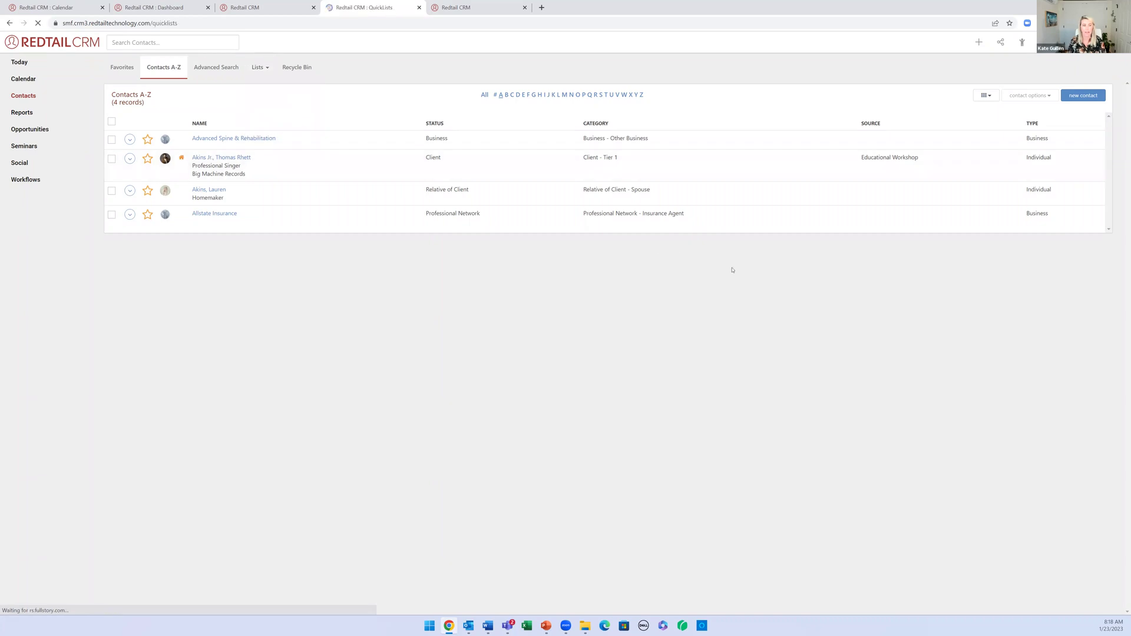
{"action": "scroll", "coordinate": [731, 270], "scroll_direction": "down", "scroll_amount": 3}
{"action": "scroll", "coordinate": [731, 270], "scroll_direction": "down", "scroll_amount": 4}
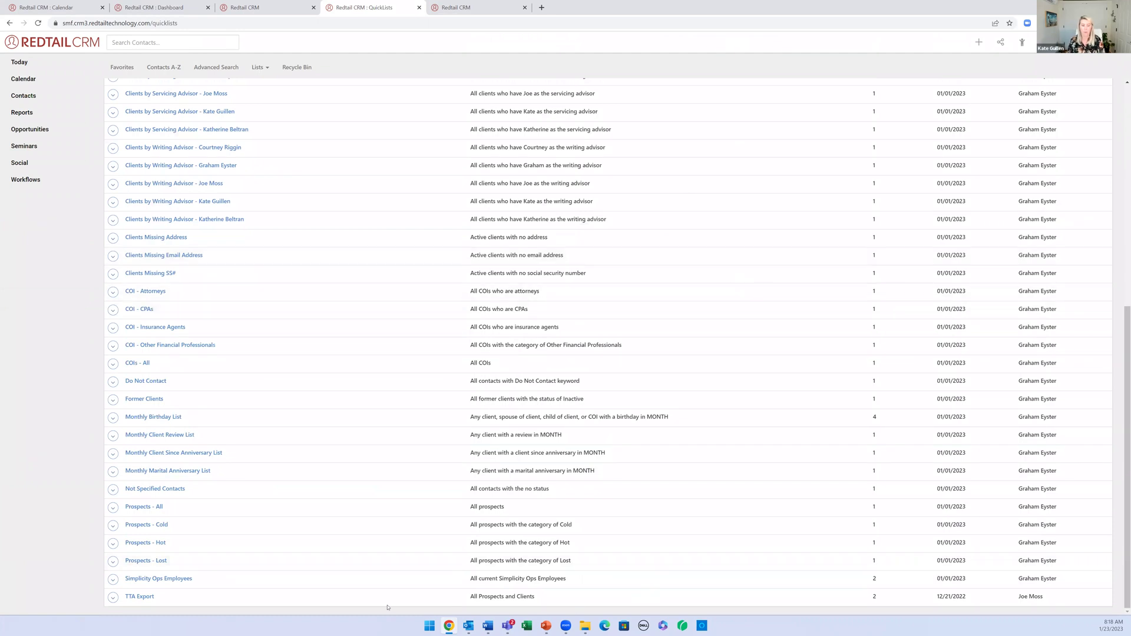
{"action": "left_click", "coordinate": [144, 597]}
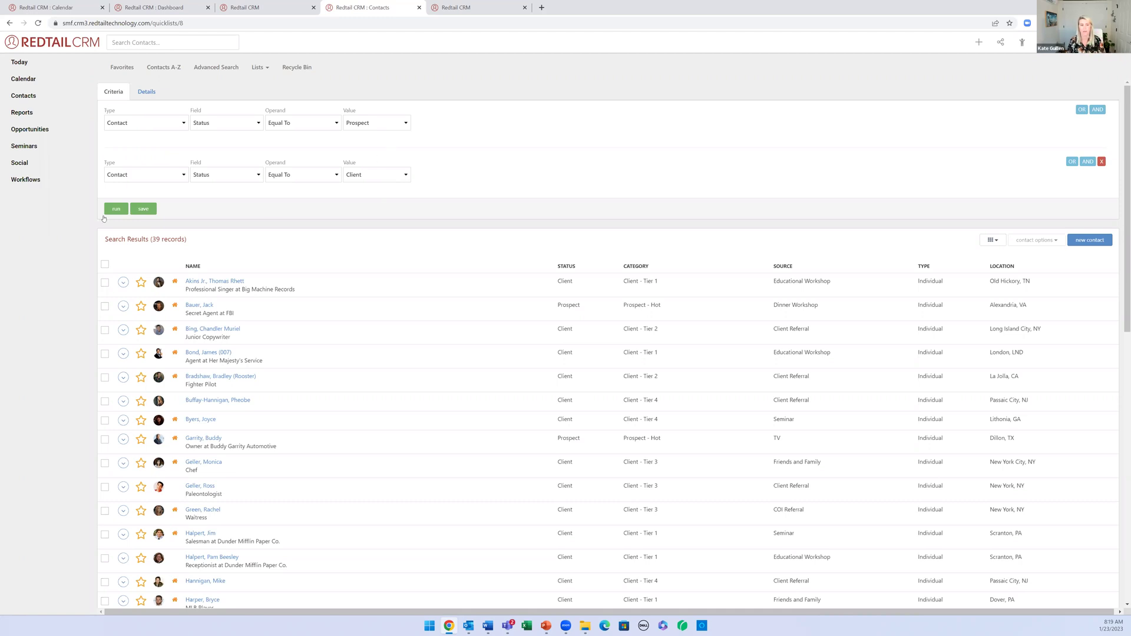
Step: Select all contacts in the TTA Export quicklist's search results
{"action": "left_click", "coordinate": [106, 265]}
{"action": "left_click", "coordinate": [257, 282]}
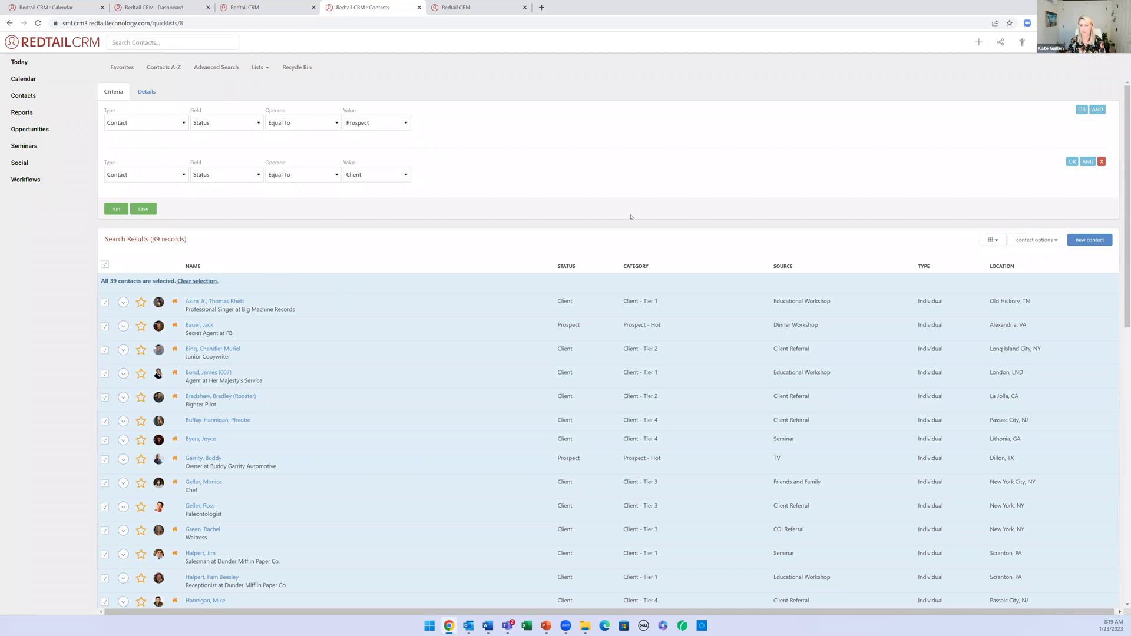
{"action": "left_click", "coordinate": [1047, 242]}
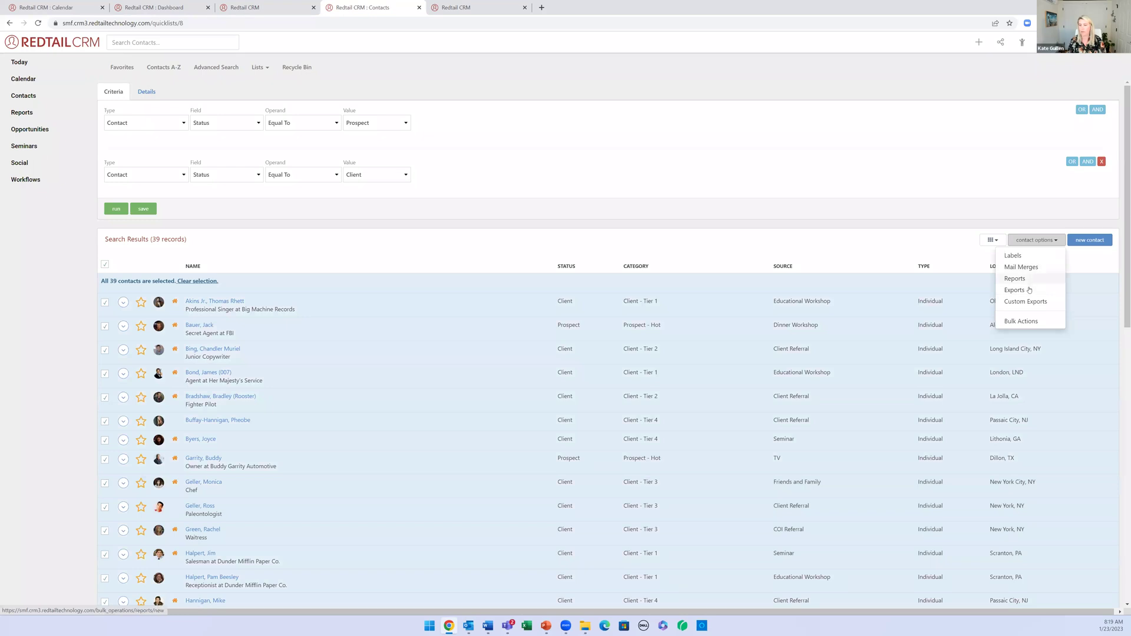
{"action": "left_click", "coordinate": [1023, 321]}
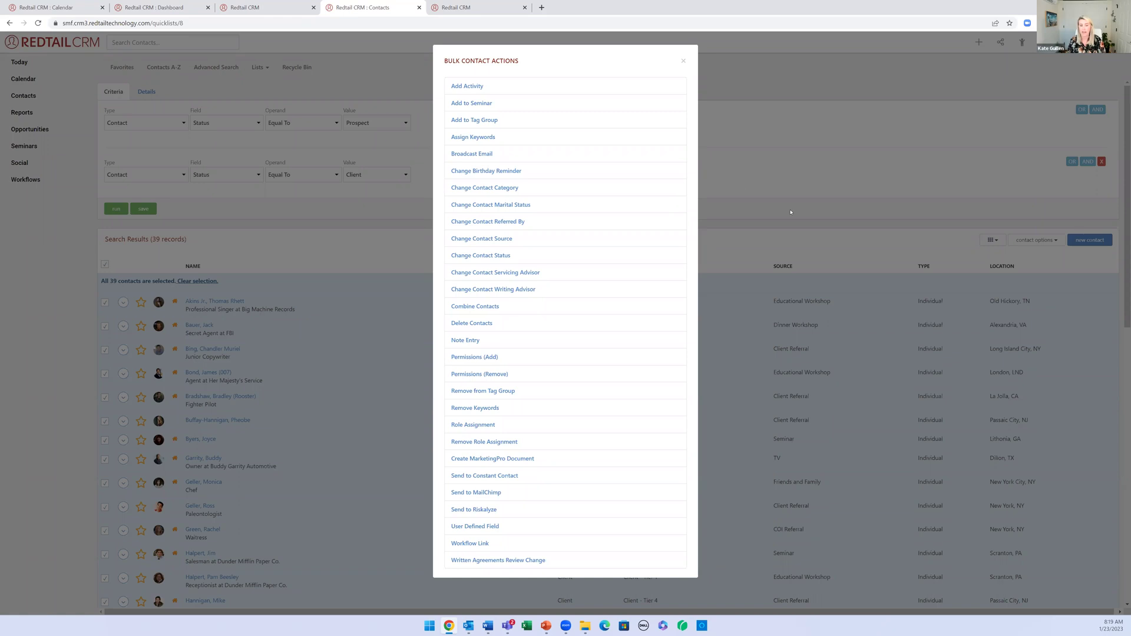
{"action": "left_click", "coordinate": [826, 194]}
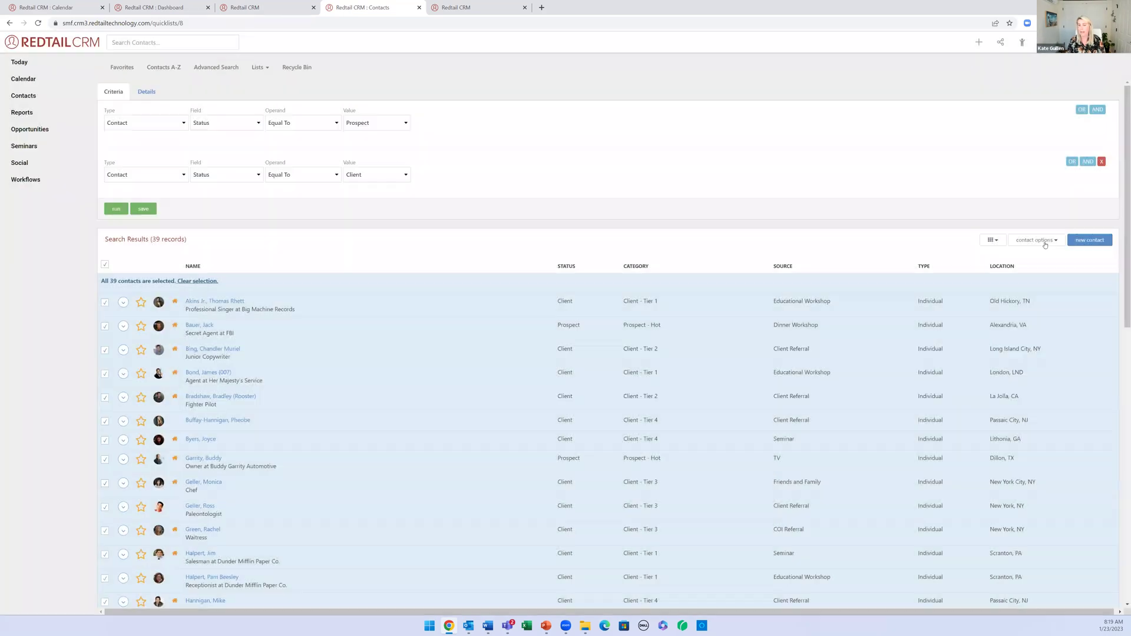
Step: Run a custom export of the selected contacts with the TTA - Prospect Sheet template
{"action": "left_click", "coordinate": [1044, 243]}
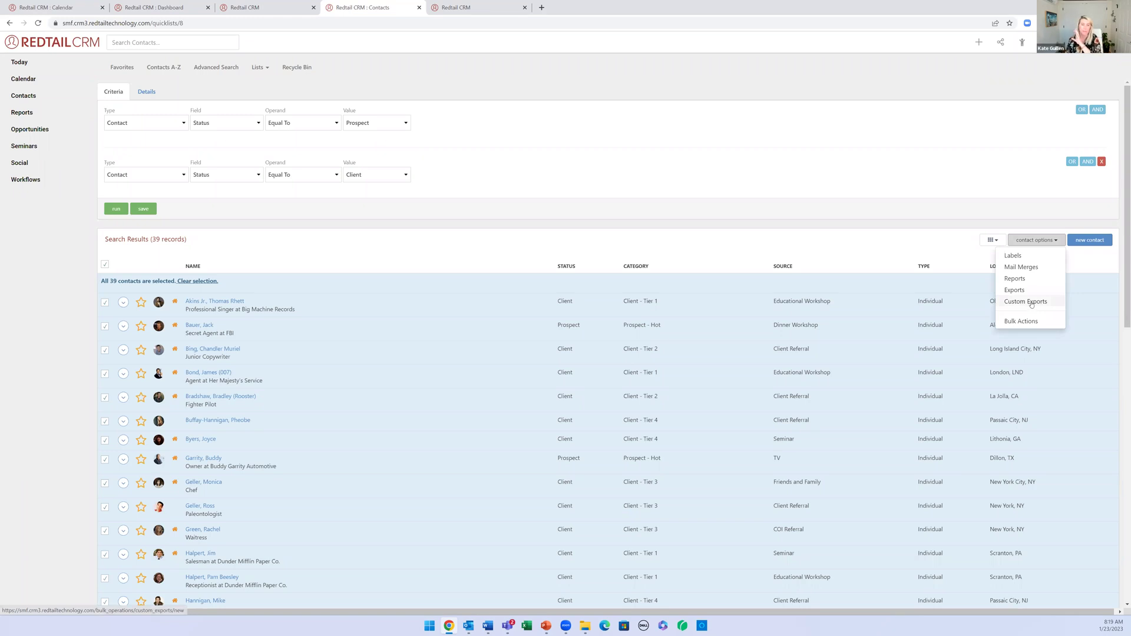
{"action": "left_click", "coordinate": [1031, 304]}
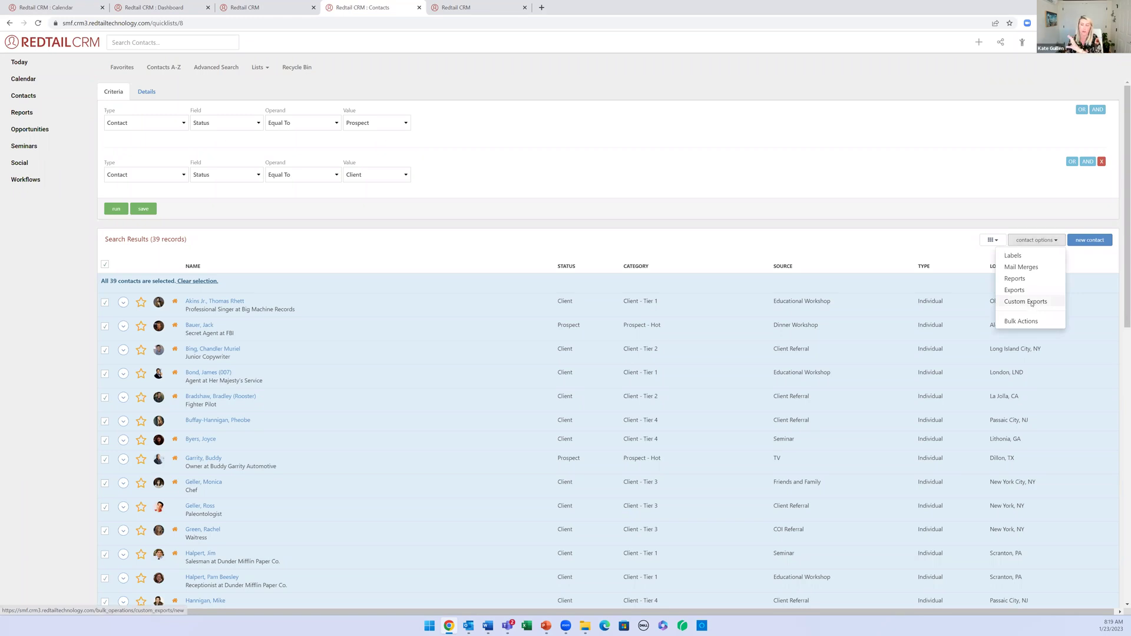
{"action": "left_click", "coordinate": [471, 128]}
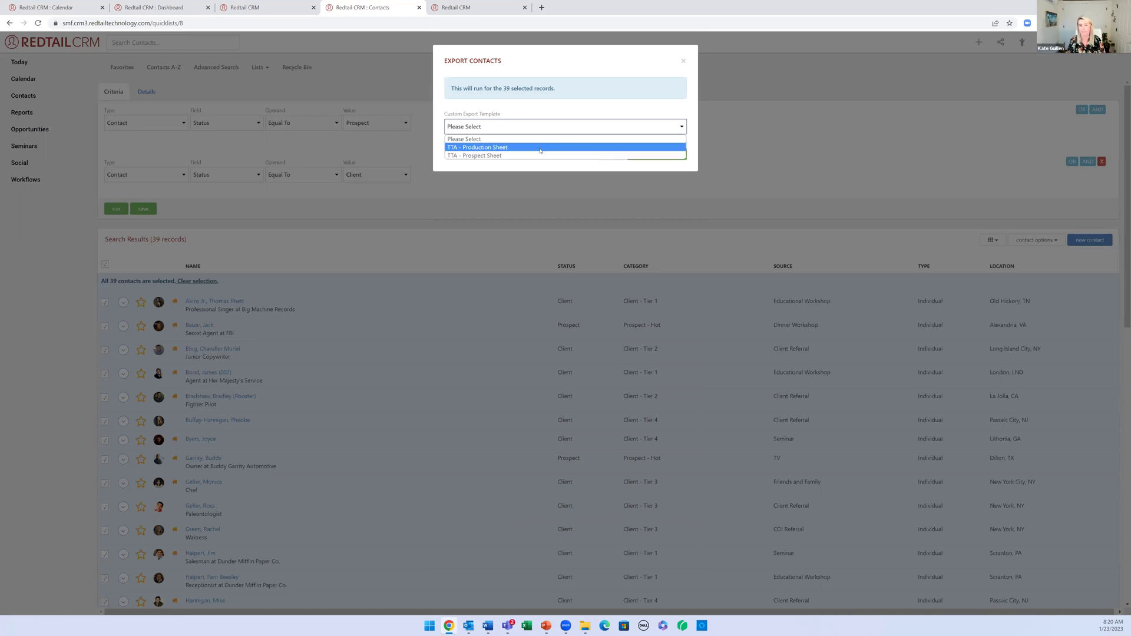
{"action": "left_click", "coordinate": [656, 157]}
{"action": "left_click", "coordinate": [656, 157]}
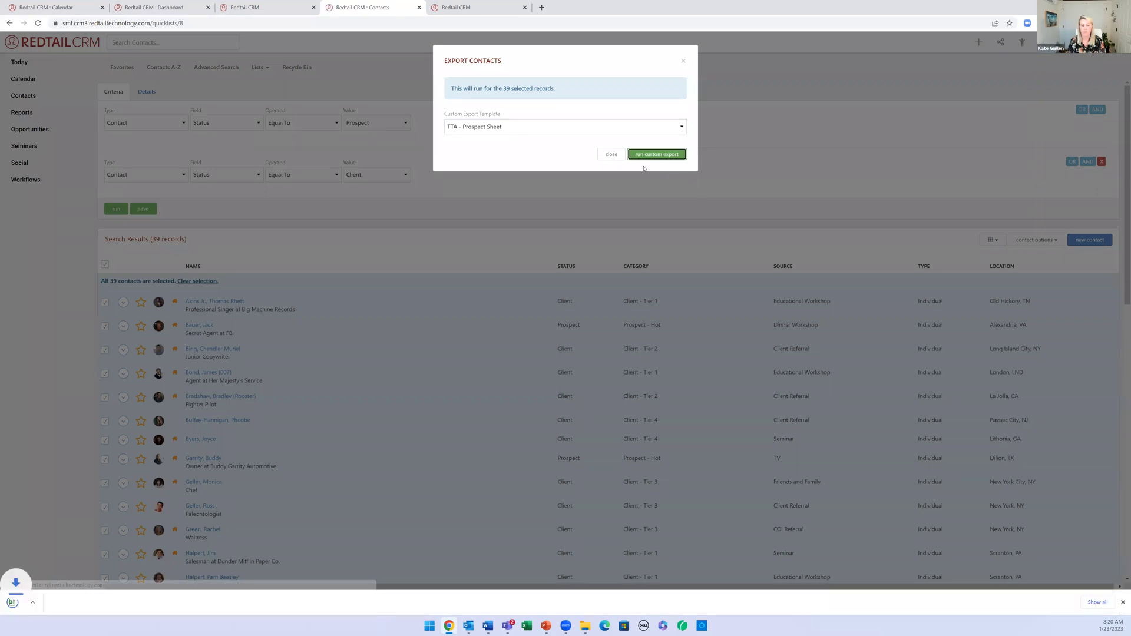
Step: Open the downloaded TTA - Prospect Sheet file in Excel and widen the Category, Contact Created, Last Name, First Name and Source columns
{"action": "left_click", "coordinate": [69, 601]}
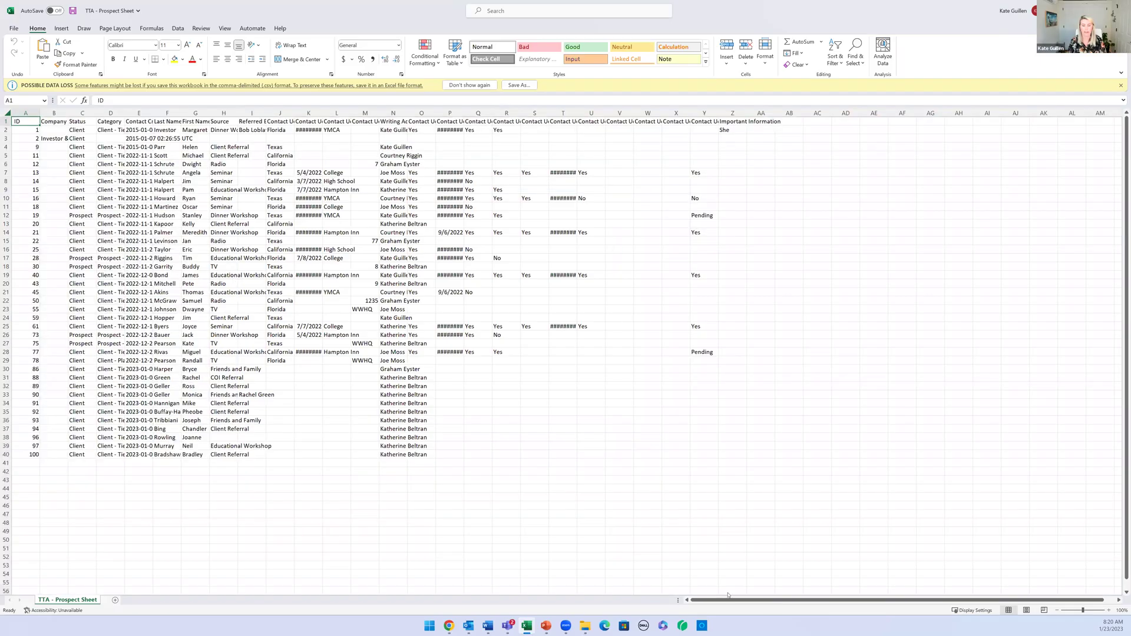
{"action": "double_click", "coordinate": [124, 112]}
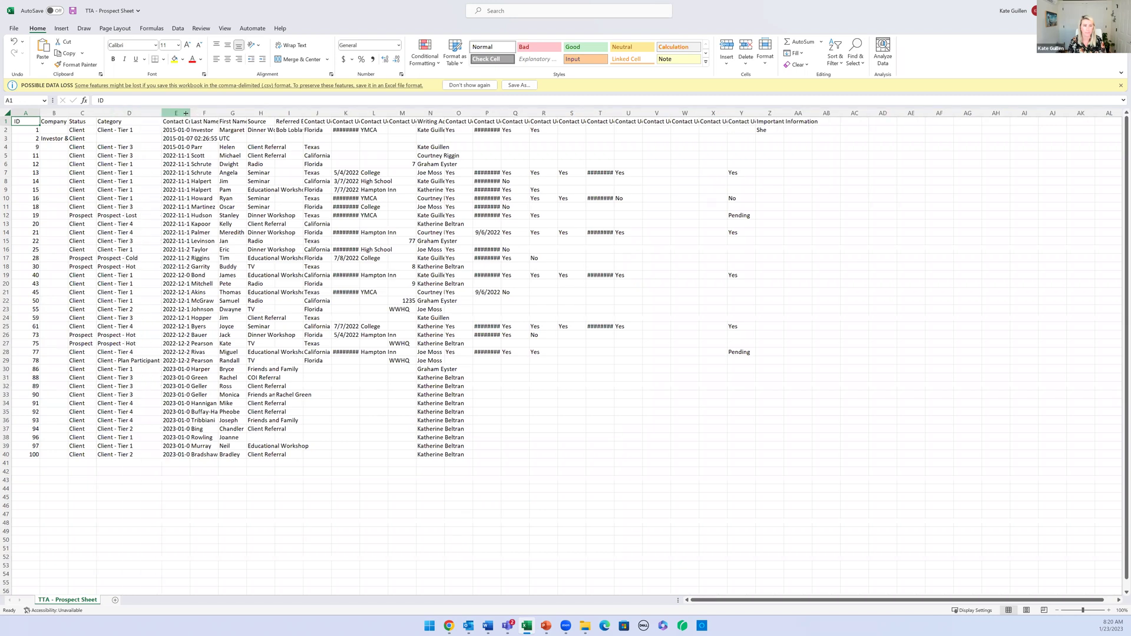
{"action": "left_click_drag", "start_coordinate": [190, 112], "coordinate": [232, 112]}
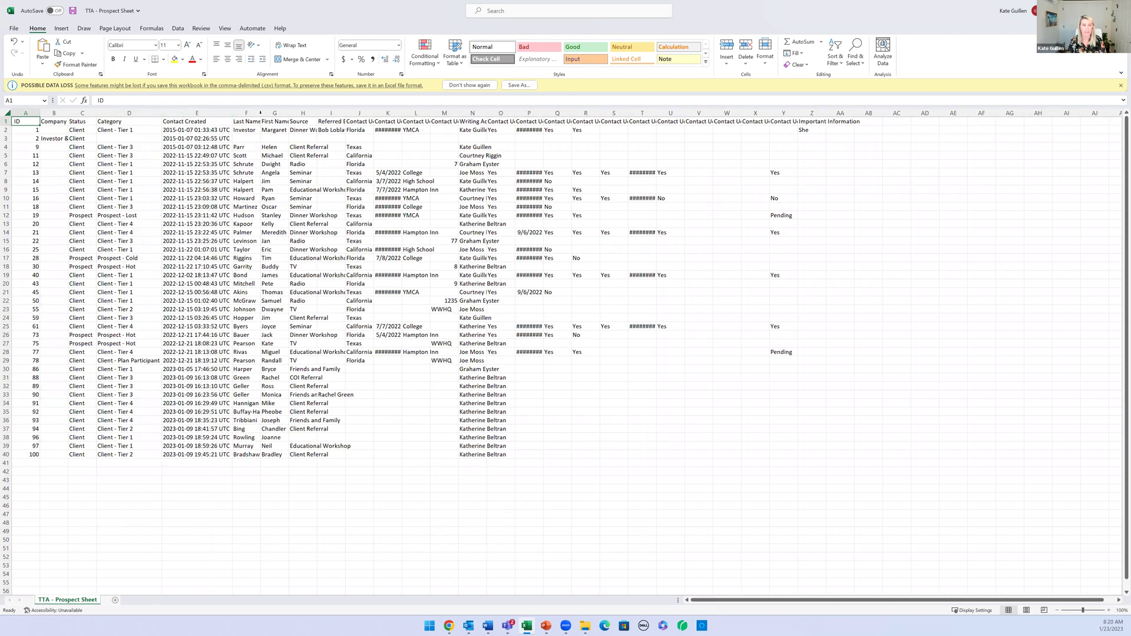
{"action": "double_click", "coordinate": [259, 112]}
{"action": "double_click", "coordinate": [310, 113]}
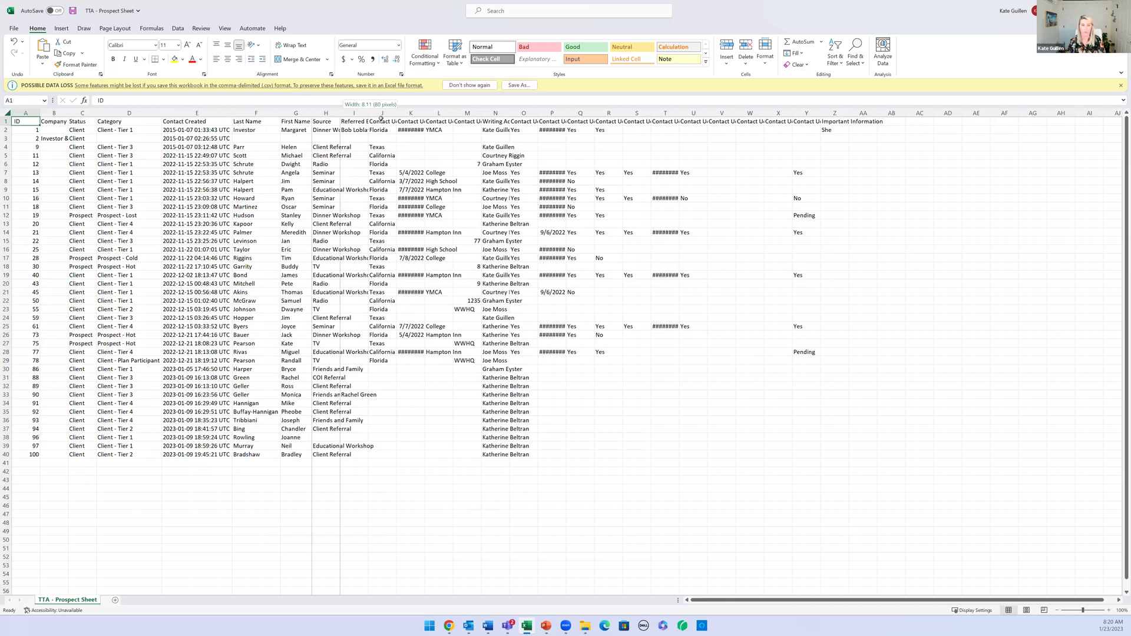
{"action": "double_click", "coordinate": [341, 113]}
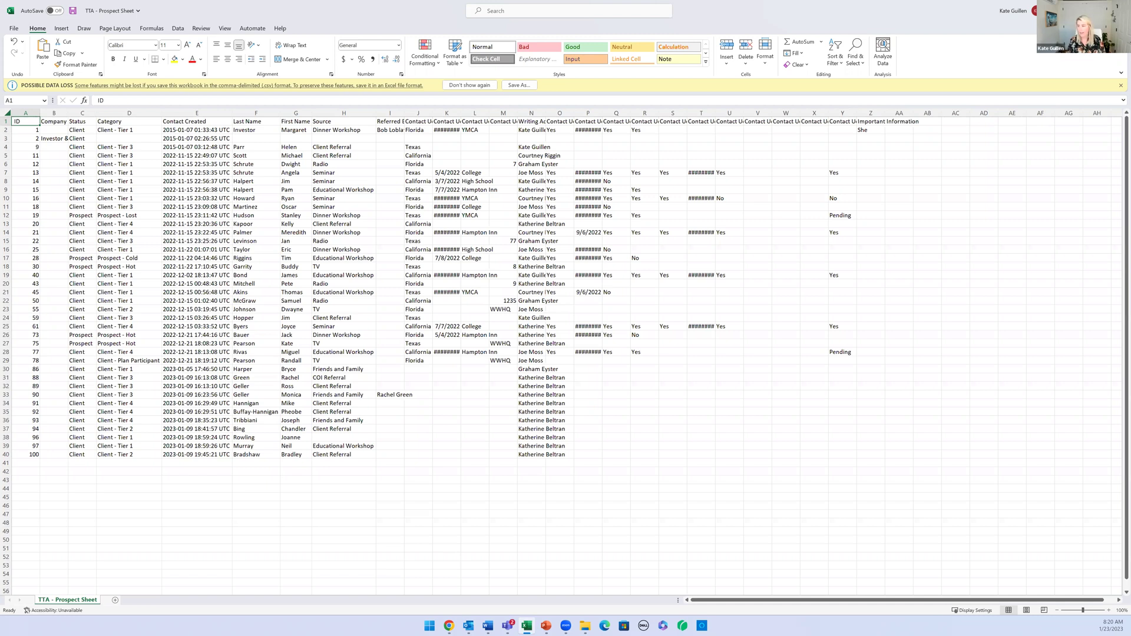
Step: Switch from Excel back to Redtail in the browser and close the Export Contacts dialog
{"action": "key", "text": "alt+Tab"}
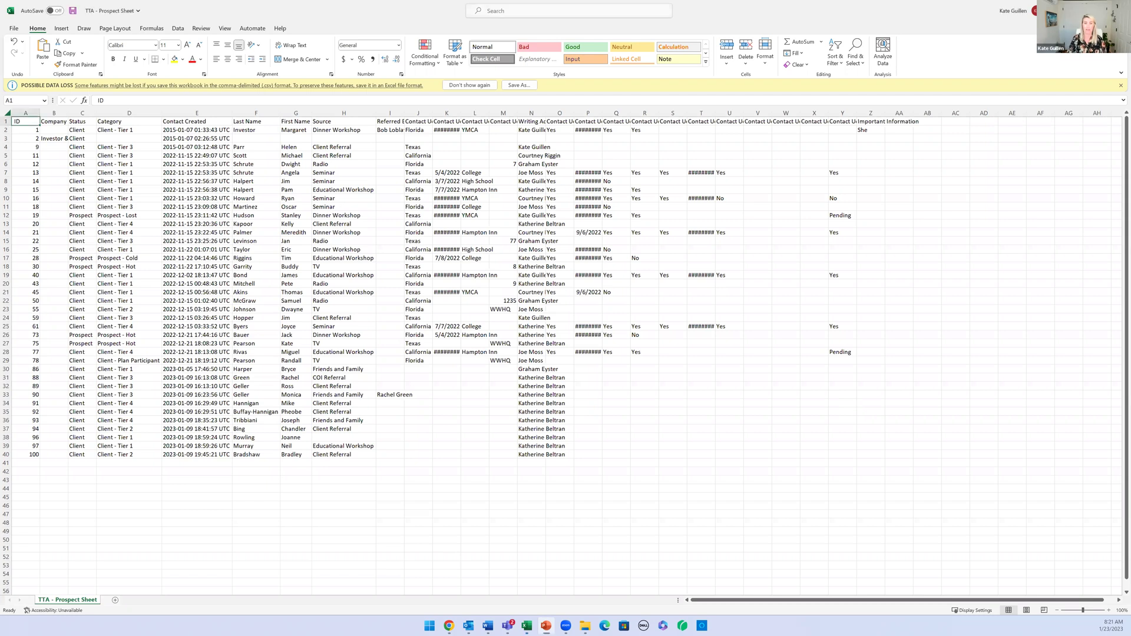
{"action": "key", "text": "alt+Tab"}
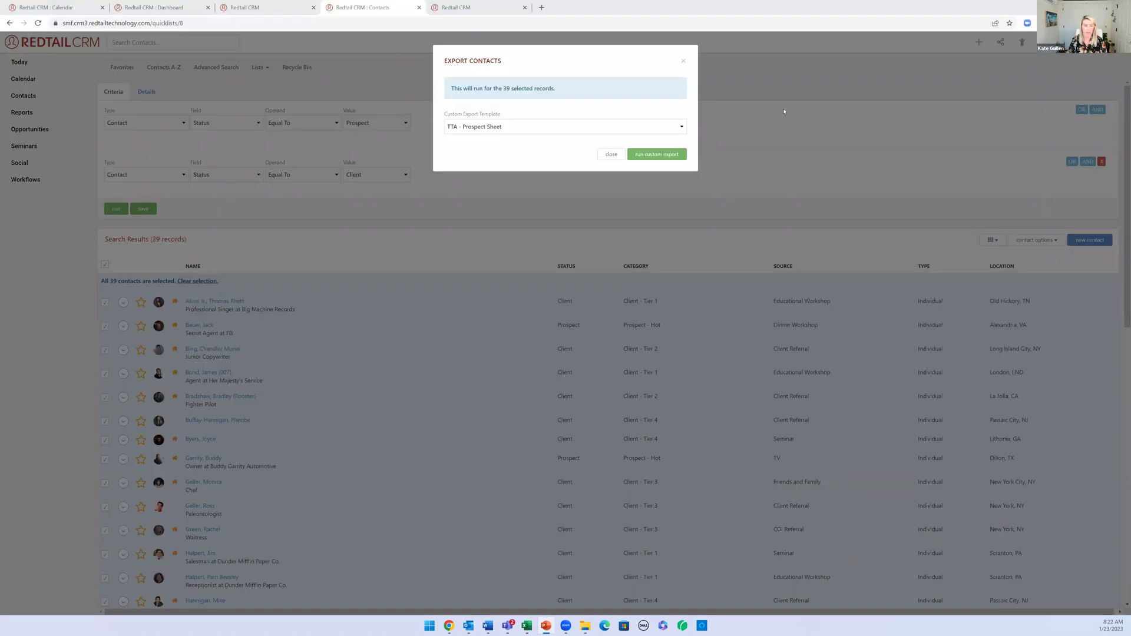
{"action": "left_click", "coordinate": [683, 62]}
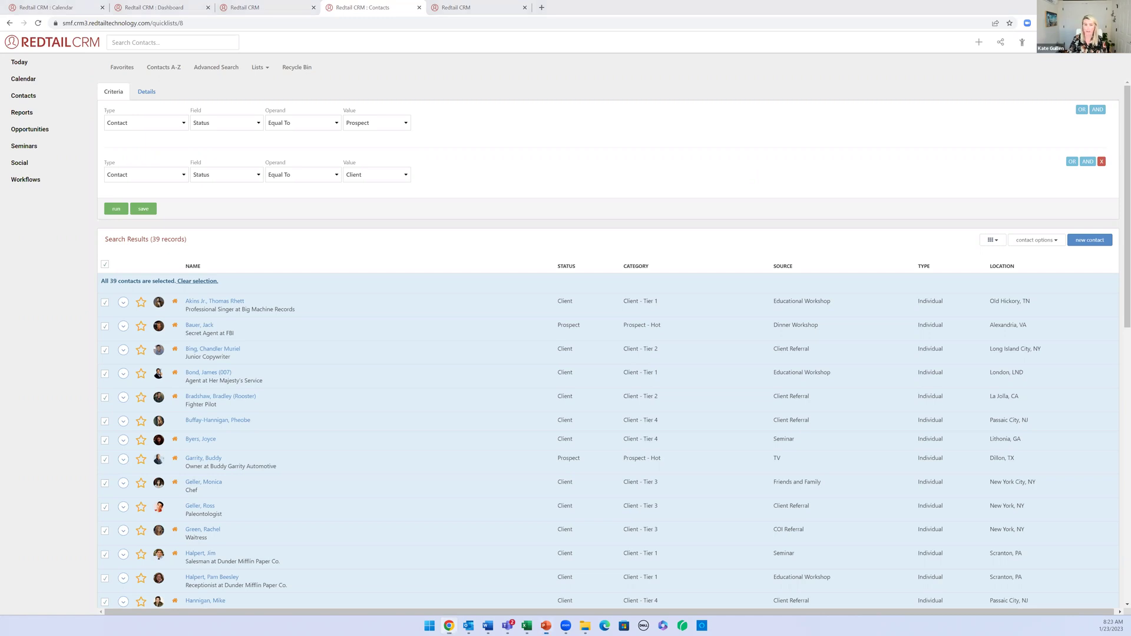
Step: Maximize the PowerPoint presentation window, advance the slide show to the Happy Tracking! slide, and end the show
{"action": "left_click_drag", "start_coordinate": [558, 0], "coordinate": [557, 74]}
{"action": "double_click", "coordinate": [558, 74]}
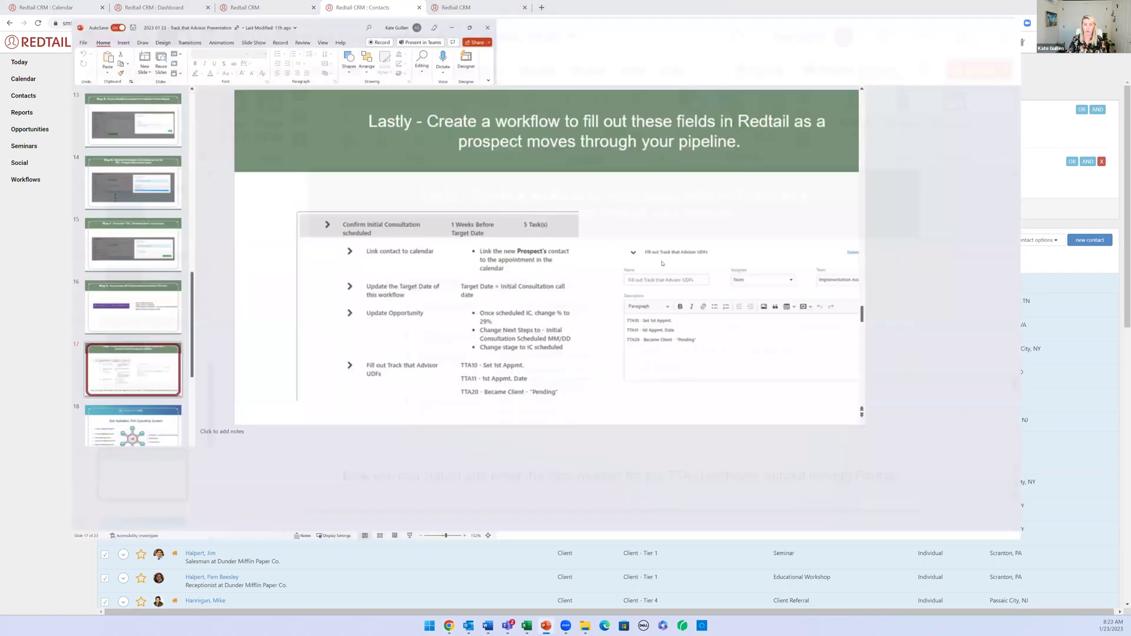
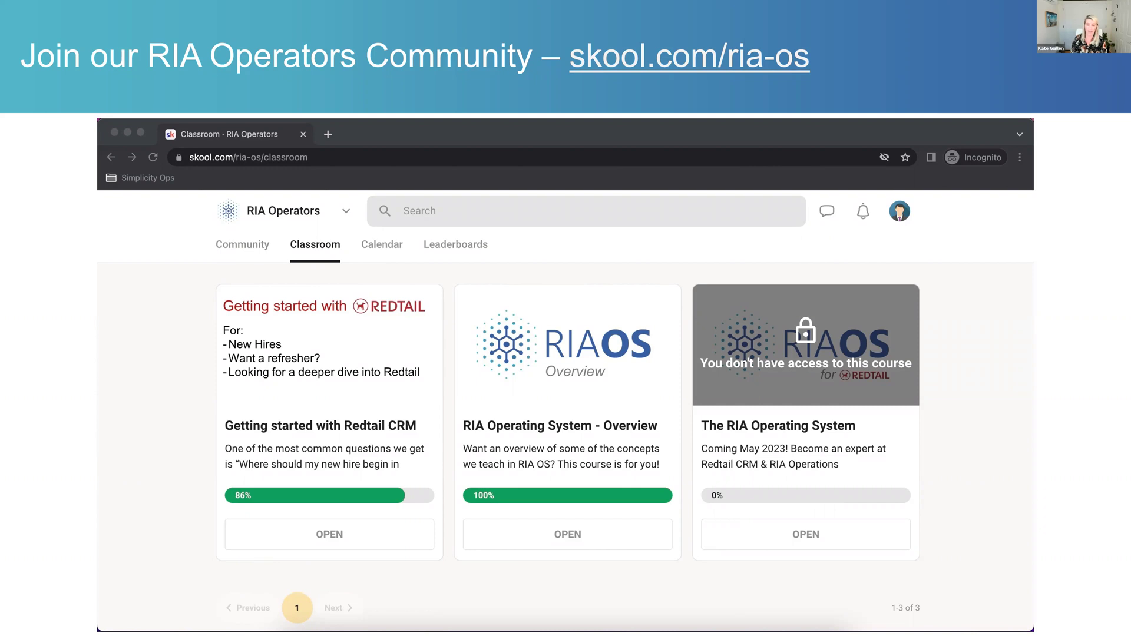
{"action": "key", "text": "Right"}
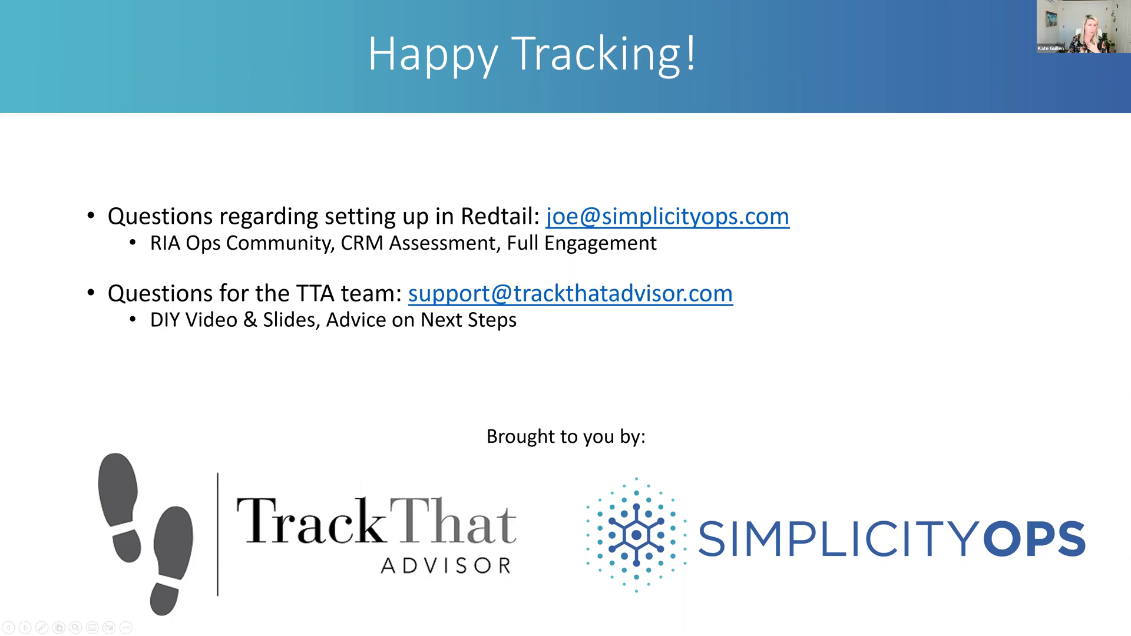
{"action": "key", "text": "Escape"}
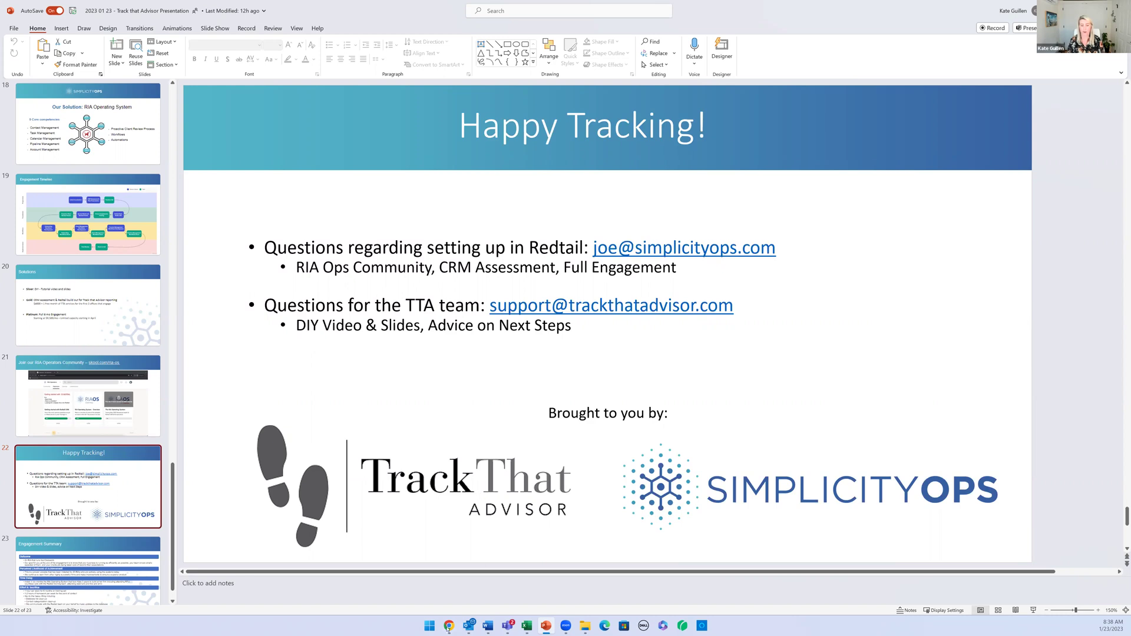
Step: Switch to the browser, open the Simplicity Ops website in a new tab, and browse its Free Downloads resources
{"action": "mouse_move", "coordinate": [452, 626]}
{"action": "left_click", "coordinate": [449, 580]}
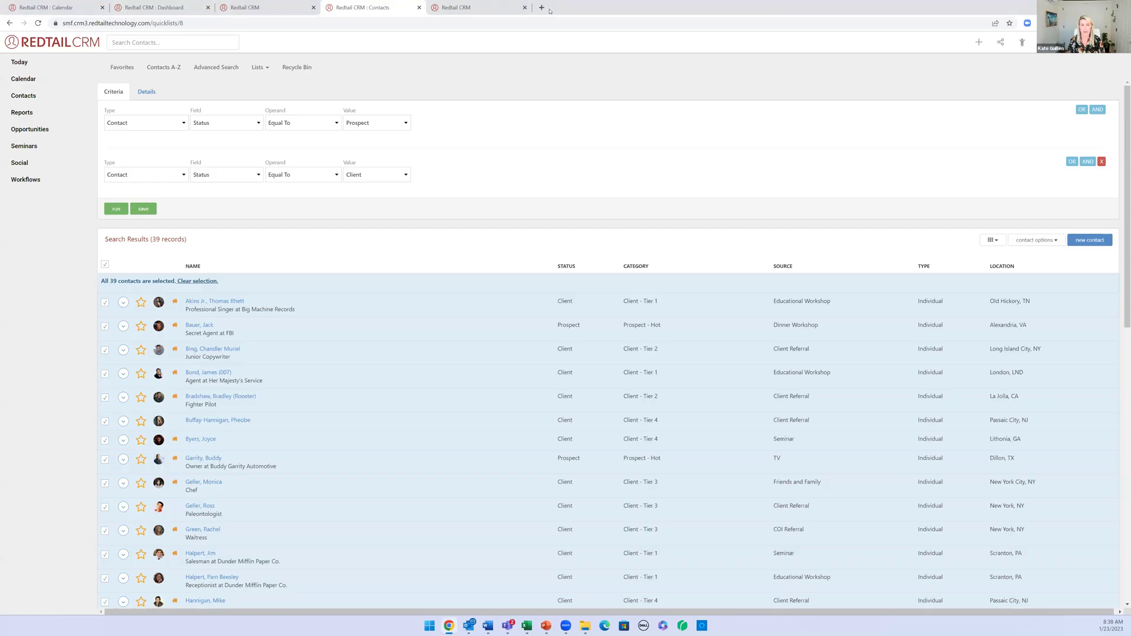
{"action": "left_click", "coordinate": [542, 8]}
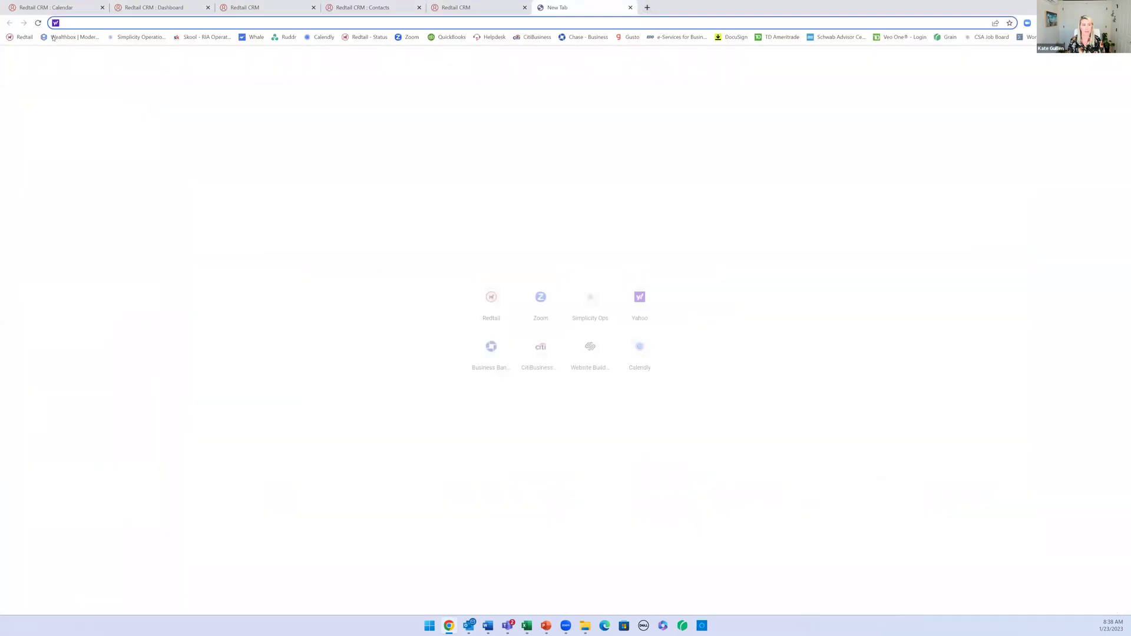
{"action": "left_click", "coordinate": [152, 37]}
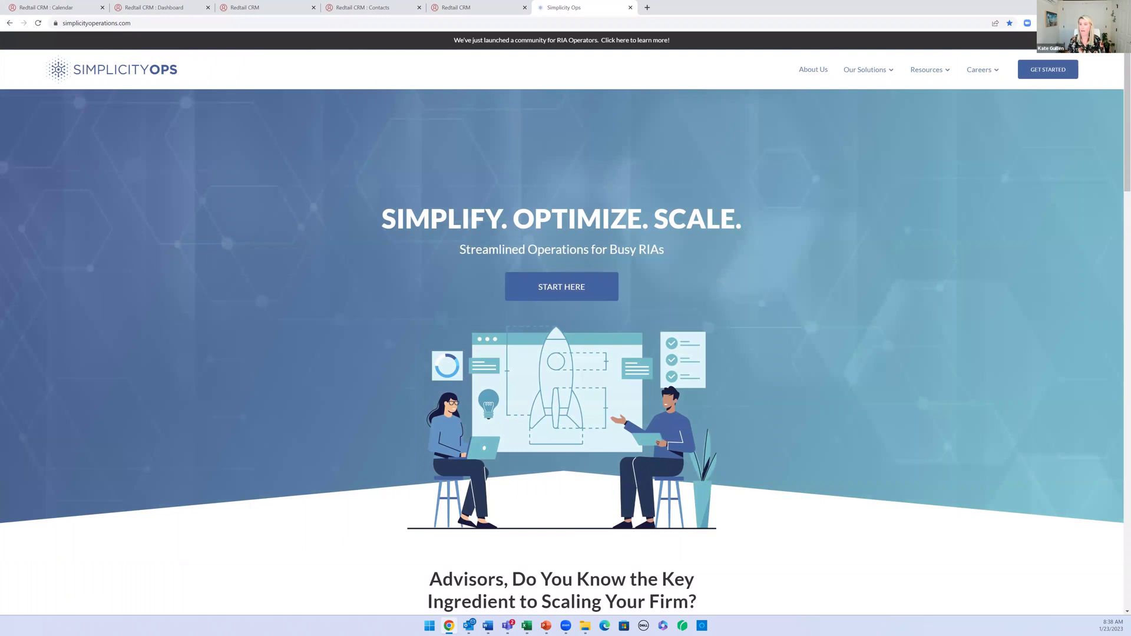
{"action": "mouse_move", "coordinate": [916, 72]}
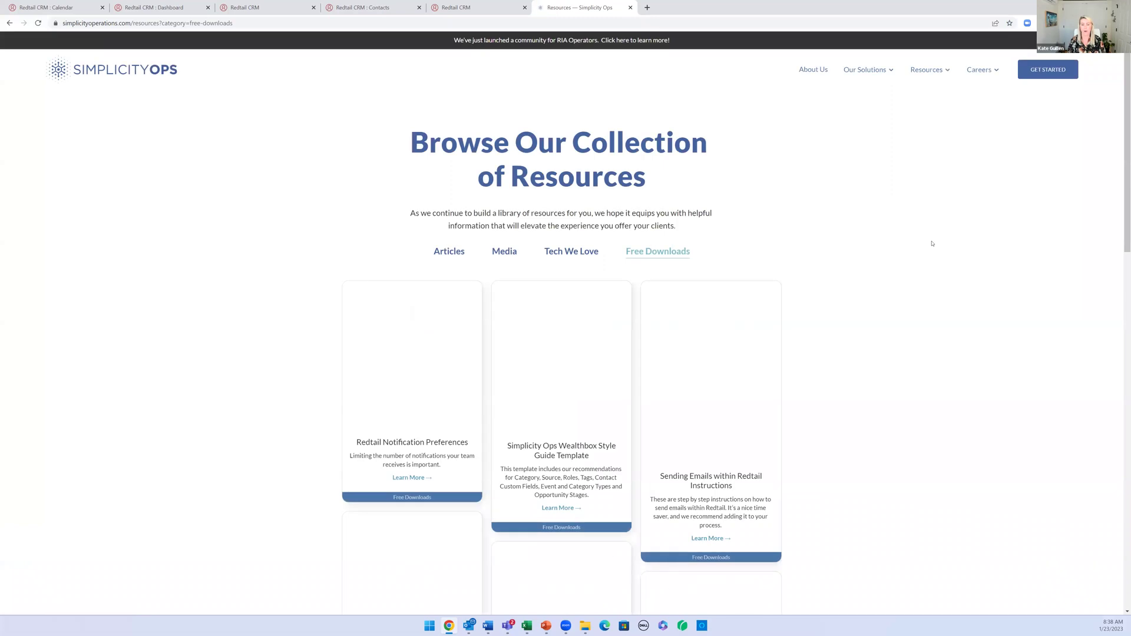
{"action": "scroll", "coordinate": [953, 250], "scroll_direction": "down", "scroll_amount": 2}
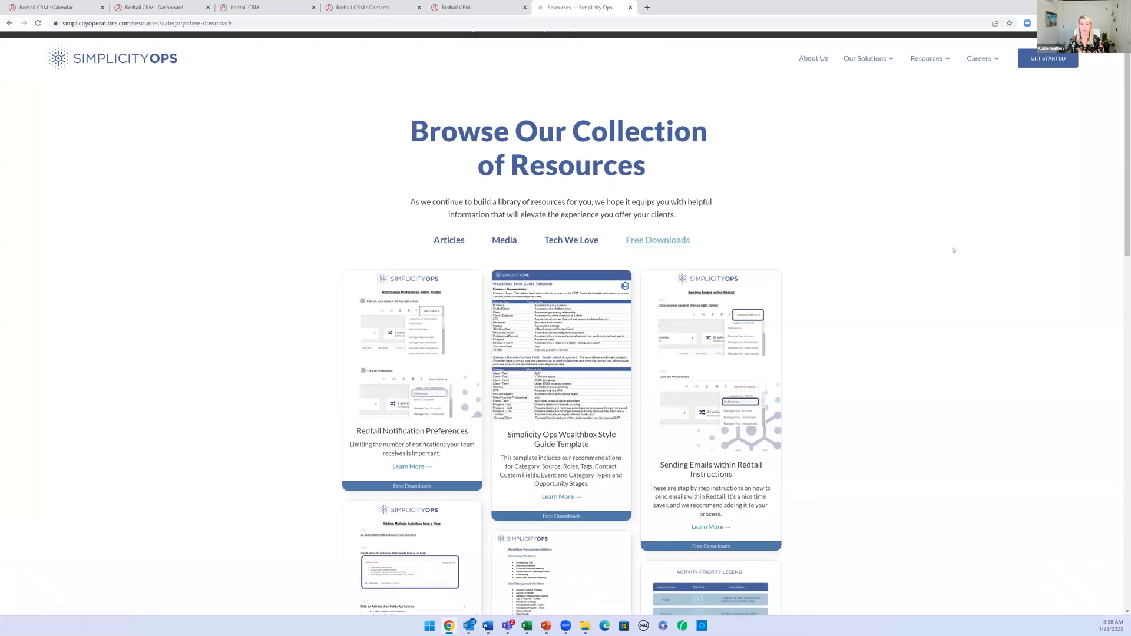
{"action": "scroll", "coordinate": [950, 243], "scroll_direction": "down", "scroll_amount": 1}
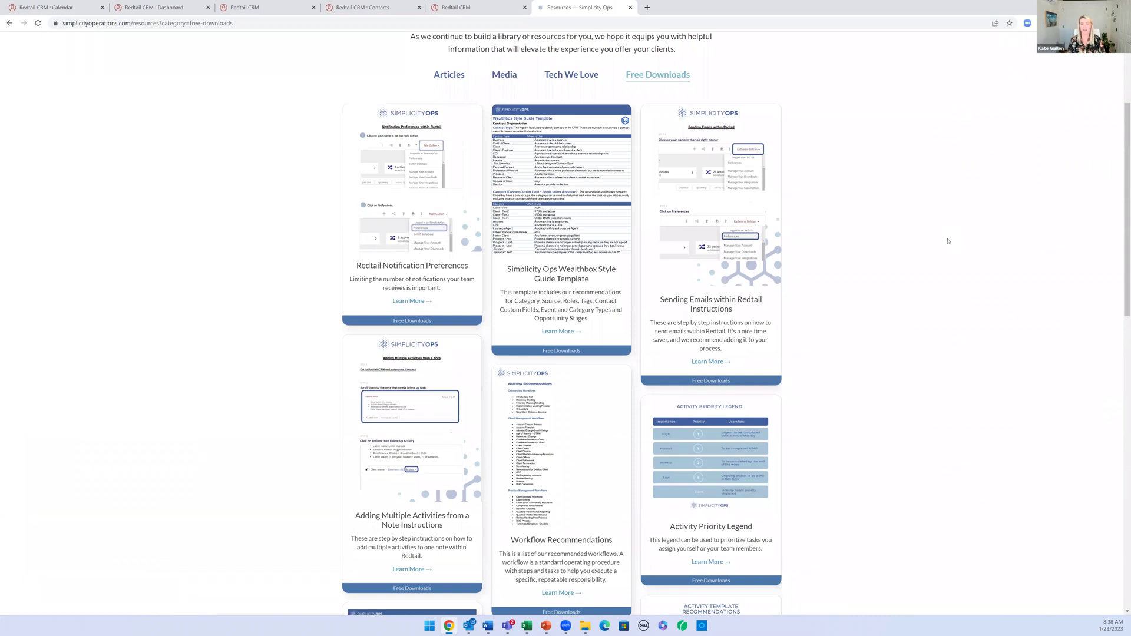
{"action": "scroll", "coordinate": [947, 237], "scroll_direction": "up", "scroll_amount": 3}
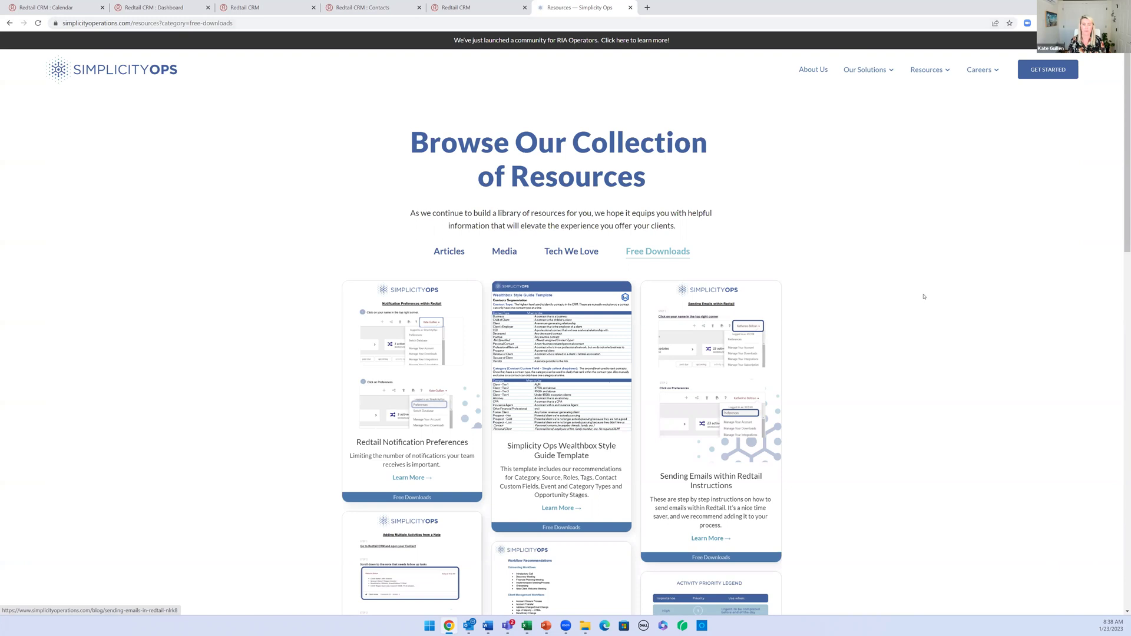
{"action": "scroll", "coordinate": [922, 298], "scroll_direction": "down", "scroll_amount": 2}
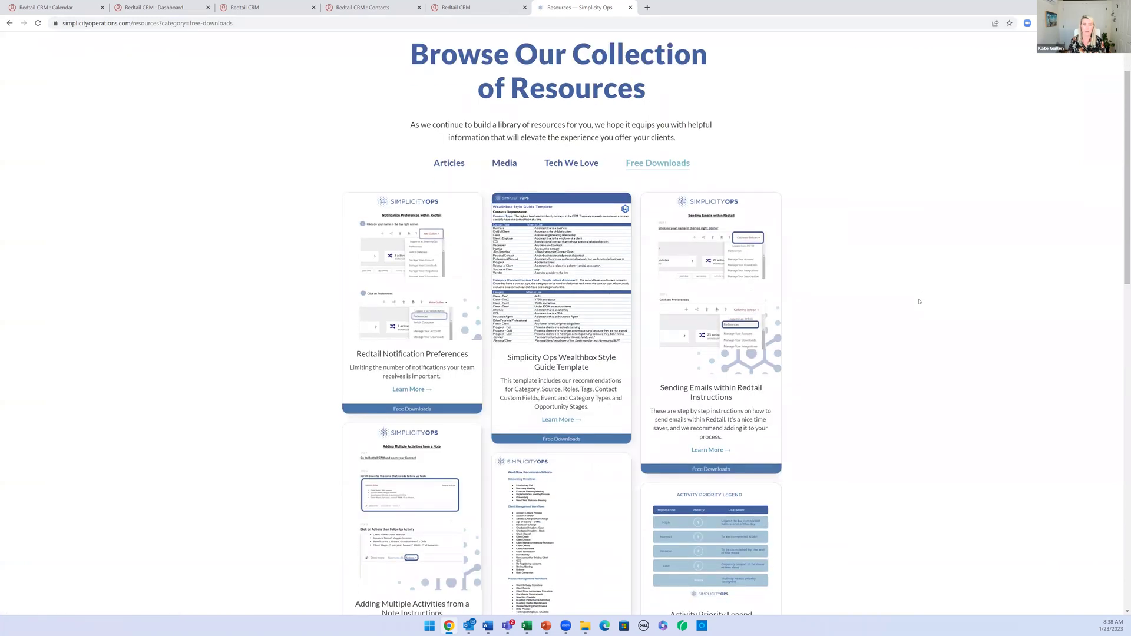